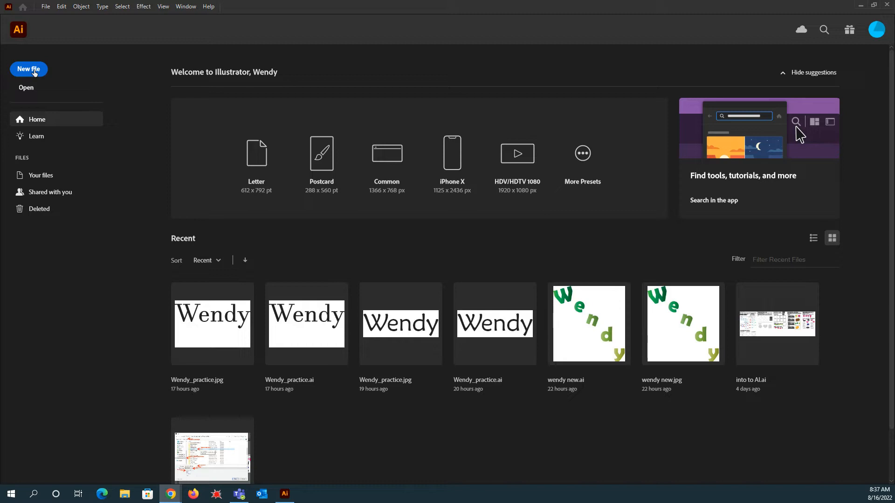
- Start a new document and name its preset with the user's first name followed by Practice
{"action": "left_click", "coordinate": [45, 8]}
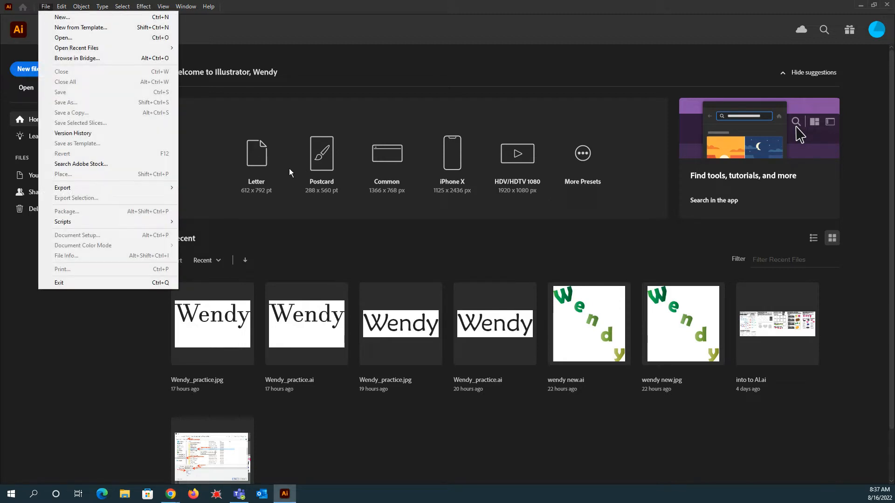
{"action": "left_click", "coordinate": [241, 195]}
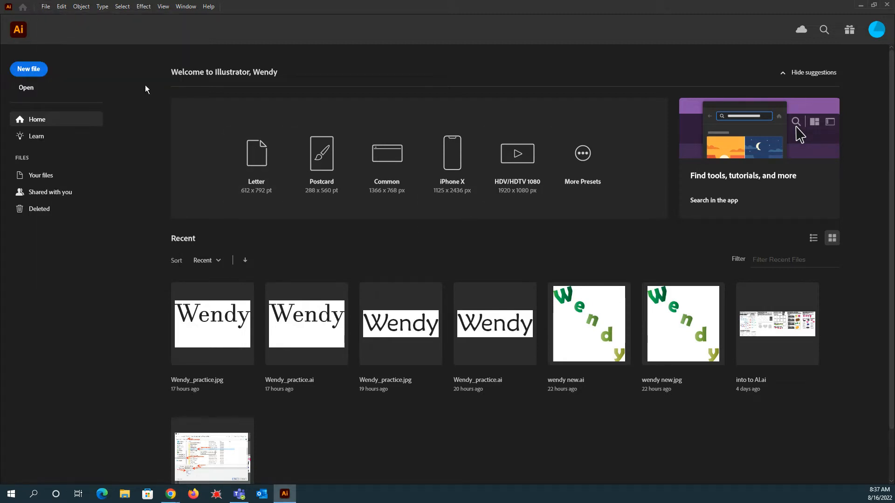
{"action": "left_click", "coordinate": [28, 68]}
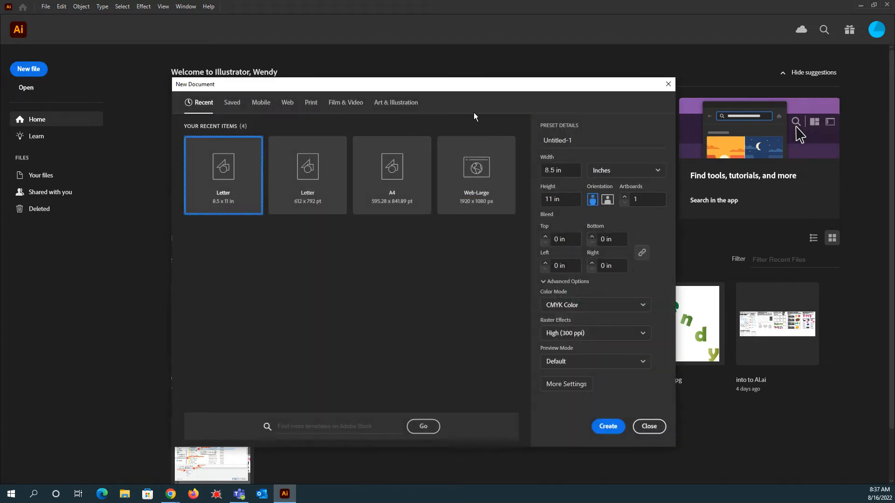
{"action": "left_click", "coordinate": [575, 138]}
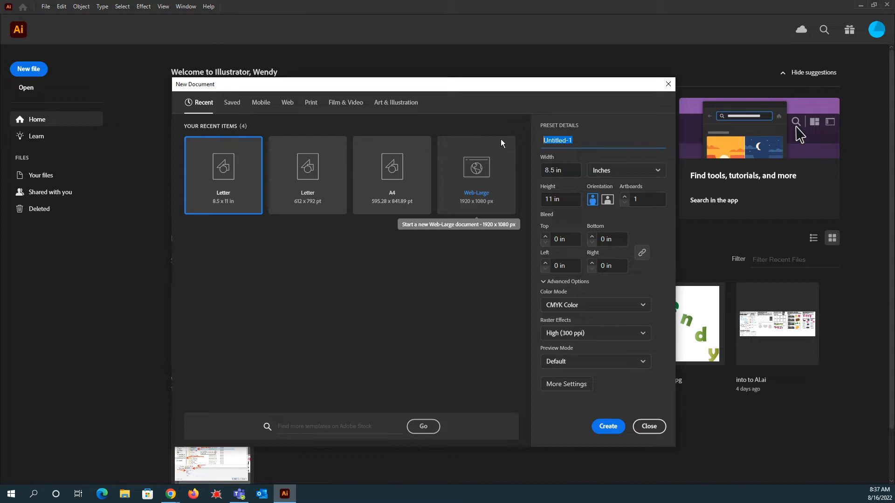
{"action": "type", "text": "Wedn"}
{"action": "key", "text": "BackSpace"}
{"action": "key", "text": "BackSpace"}
{"action": "type", "text": "ndy Practc"}
{"action": "key", "text": "BackSpace"}
{"action": "type", "text": "ice"}
- Switch the document units to Pixels and back to Inches
{"action": "left_click", "coordinate": [628, 170]}
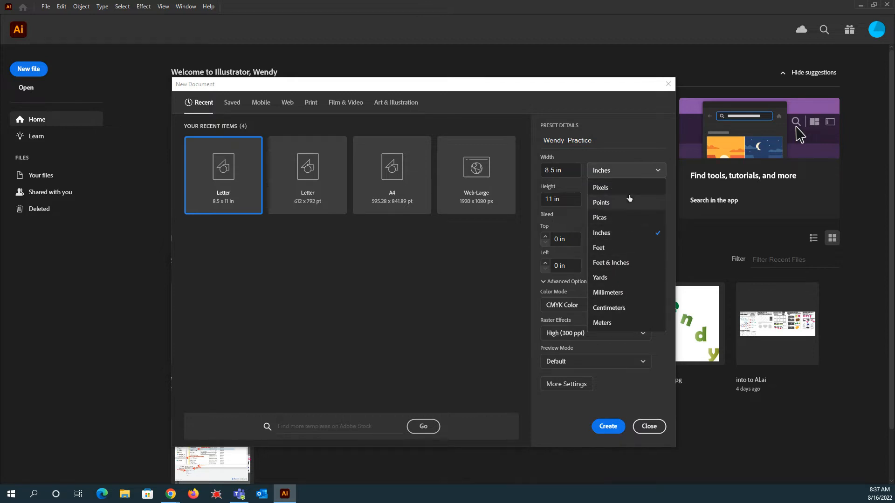
{"action": "left_click", "coordinate": [611, 189]}
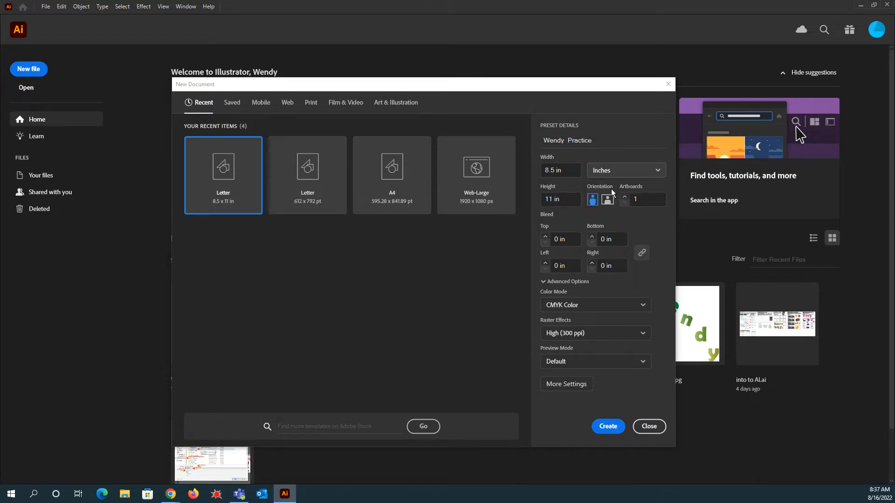
{"action": "left_click", "coordinate": [637, 171]}
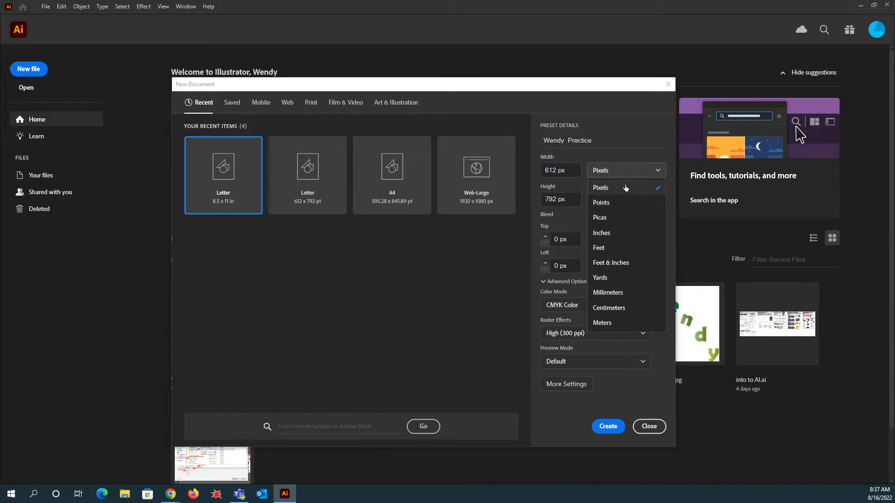
{"action": "left_click", "coordinate": [617, 235]}
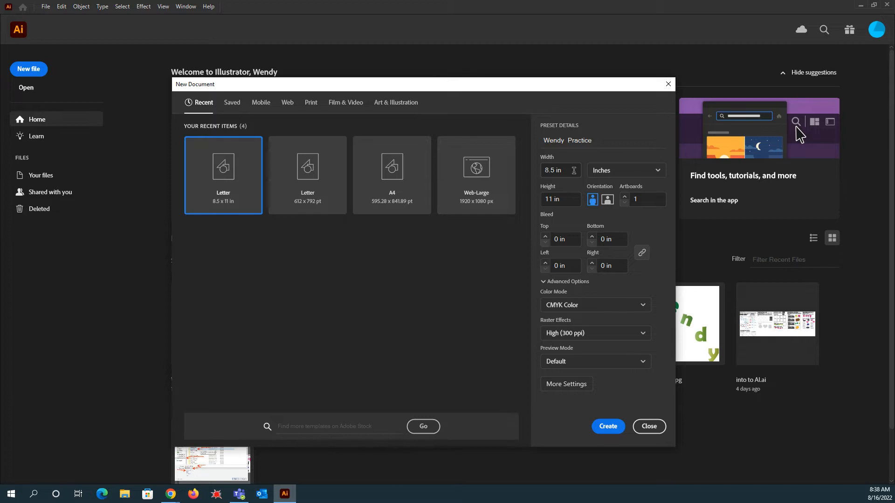
{"action": "left_click", "coordinate": [652, 170]}
{"action": "left_click", "coordinate": [602, 233]}
- Create the 8.5 × 11 in document and close the Discover window
{"action": "left_click", "coordinate": [564, 171]}
{"action": "left_click_drag", "start_coordinate": [565, 171], "coordinate": [537, 171]}
{"action": "left_click", "coordinate": [606, 426]}
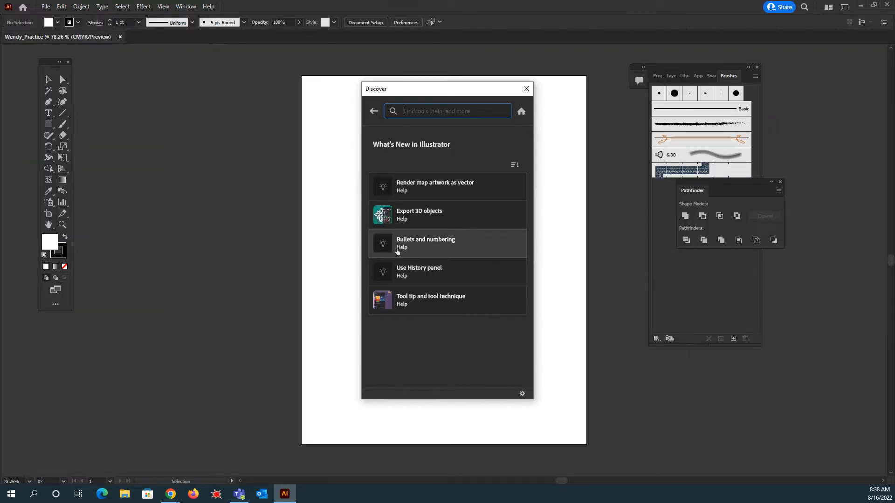
{"action": "left_click", "coordinate": [525, 90]}
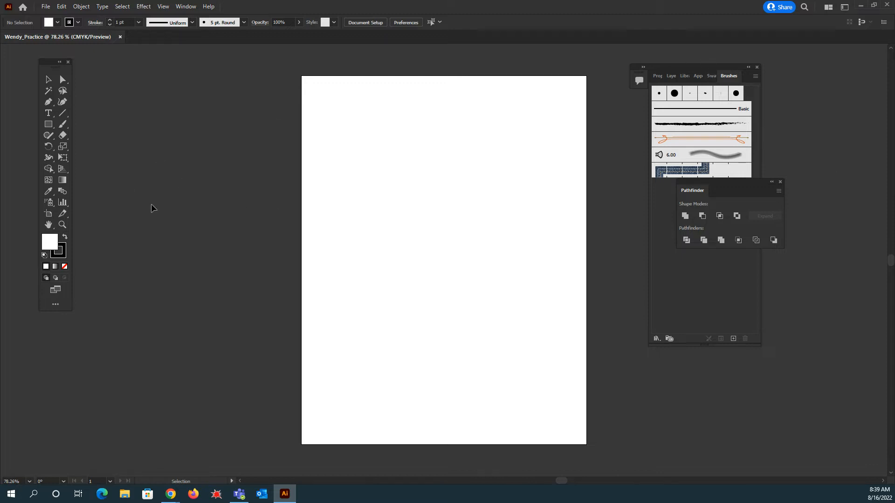
- Draw a rectangle beside the artboard and delete it
{"action": "left_click", "coordinate": [49, 125]}
{"action": "mouse_move", "coordinate": [117, 123]}
{"action": "left_mouse_down"}
{"action": "mouse_move", "coordinate": [200, 209]}
{"action": "mouse_move", "coordinate": [271, 212]}
{"action": "left_mouse_up"}
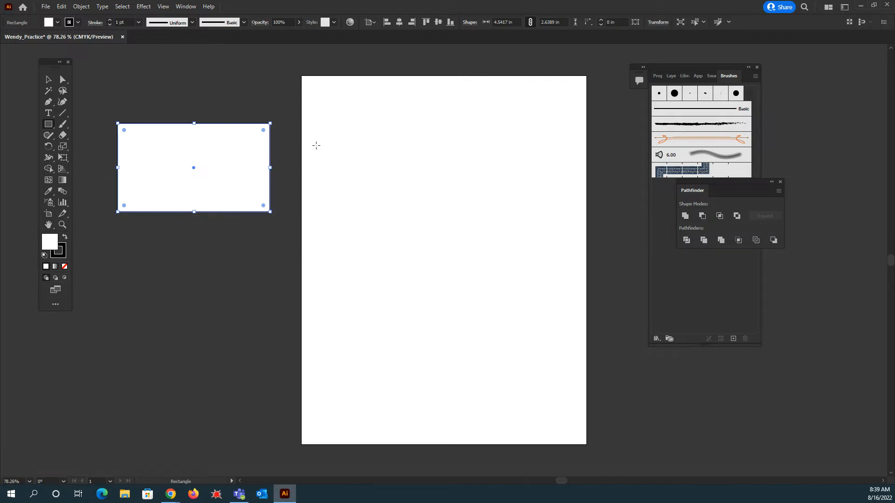
{"action": "key", "text": "Delete"}
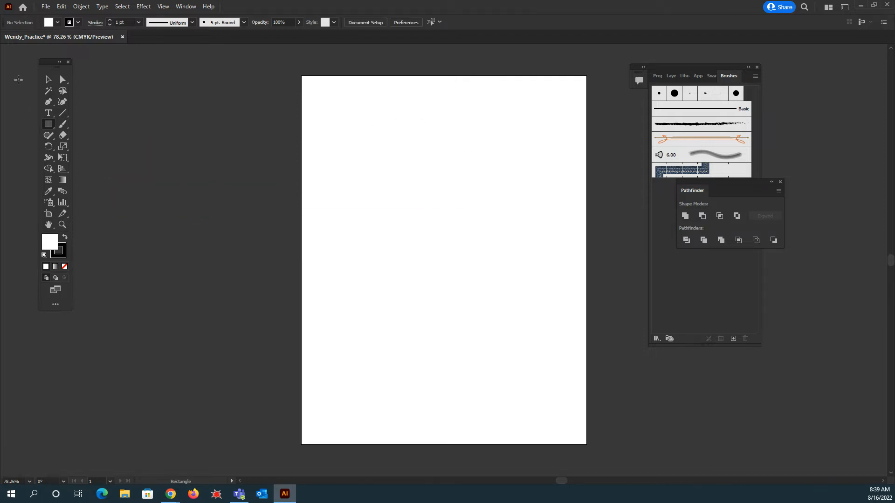
- Select the Type tool and toggle the Control bar off and back on
{"action": "left_click", "coordinate": [46, 82]}
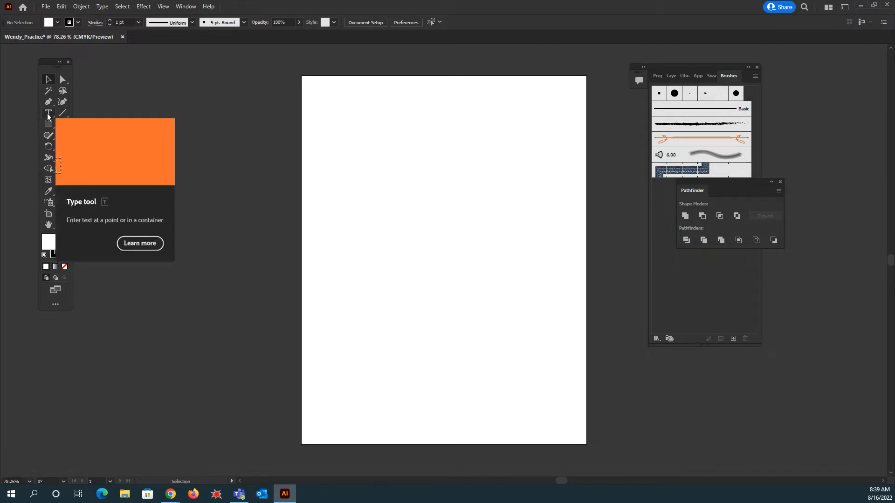
{"action": "left_click_drag", "start_coordinate": [49, 117], "coordinate": [73, 115]}
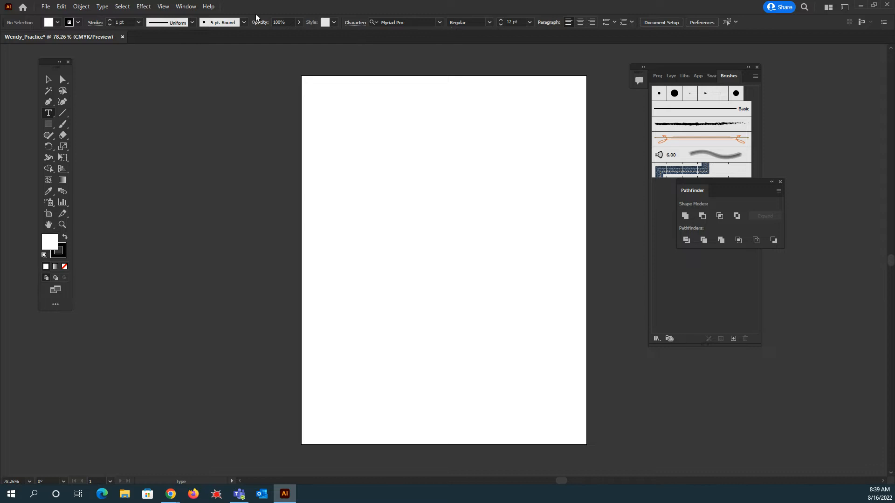
{"action": "left_click", "coordinate": [188, 7]}
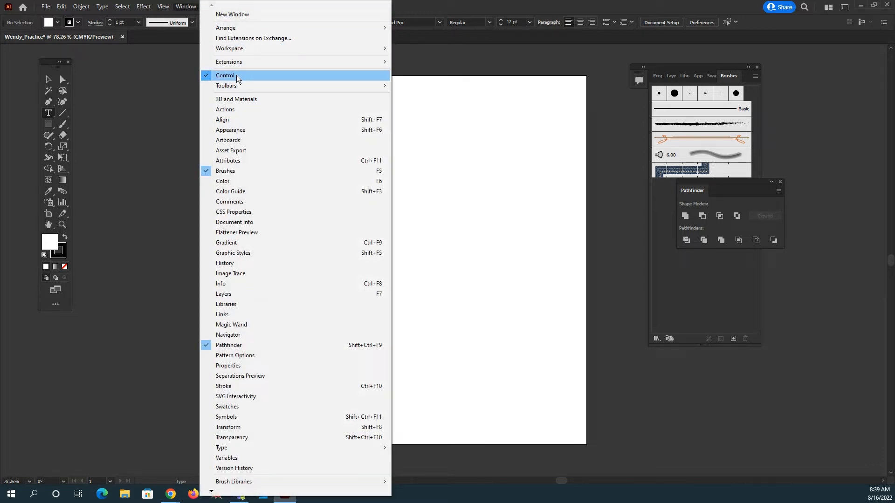
{"action": "left_click", "coordinate": [205, 78]}
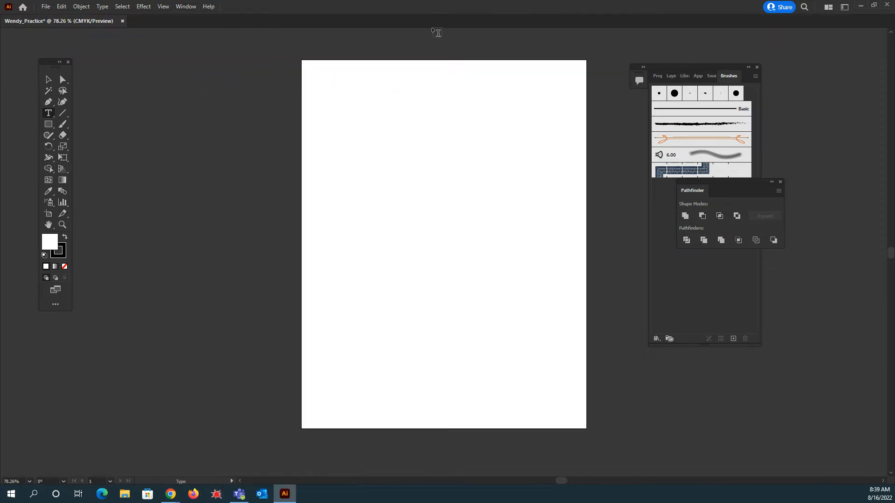
{"action": "left_click", "coordinate": [185, 6]}
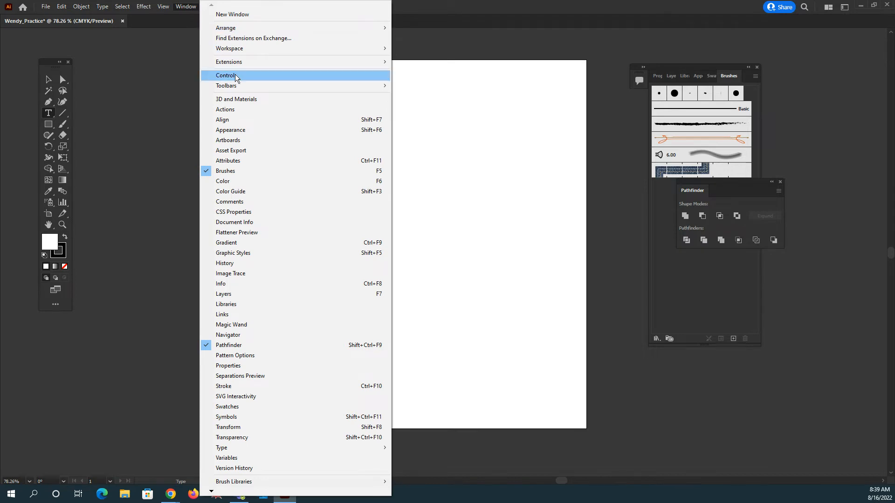
{"action": "left_click", "coordinate": [237, 77]}
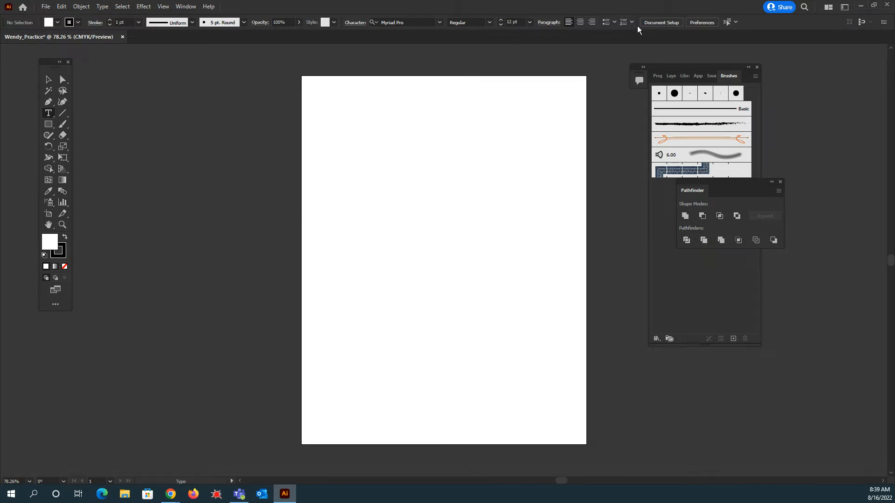
- Switch the toolbar to Basic and back to Advanced, then move it beside the artboard
{"action": "left_click", "coordinate": [182, 7]}
{"action": "mouse_move", "coordinate": [235, 89]}
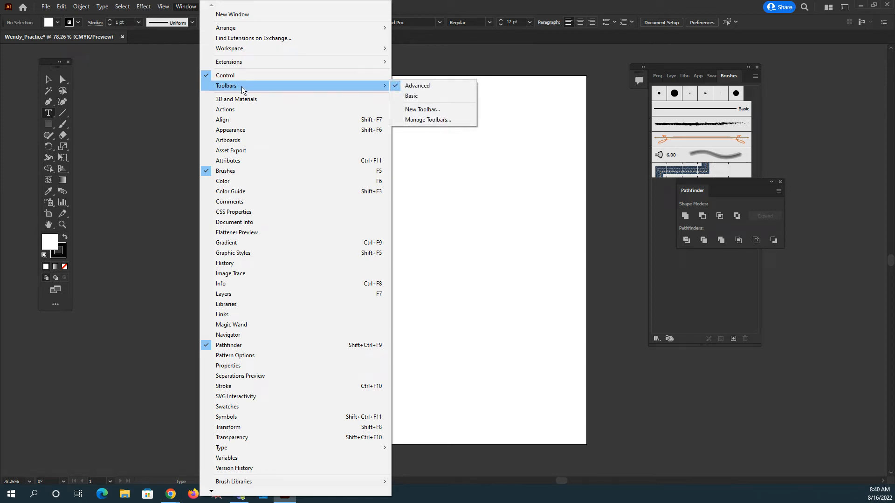
{"action": "left_click", "coordinate": [410, 97]}
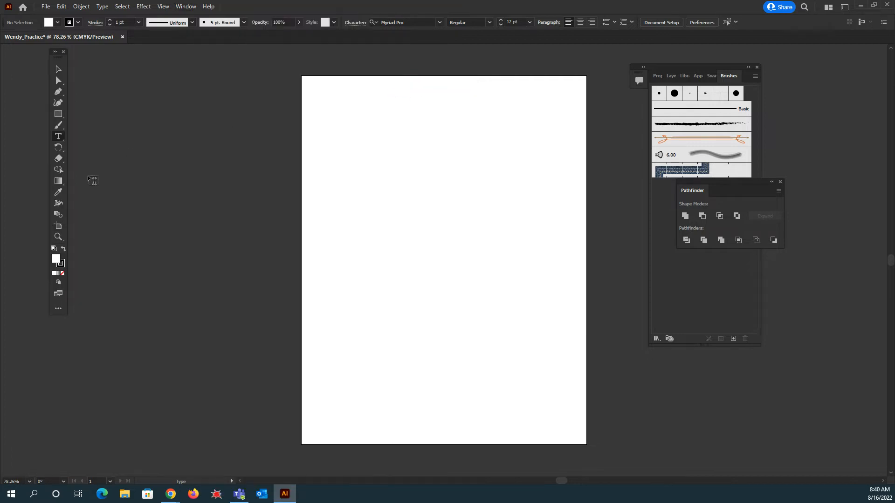
{"action": "left_click_drag", "start_coordinate": [56, 58], "coordinate": [172, 89]}
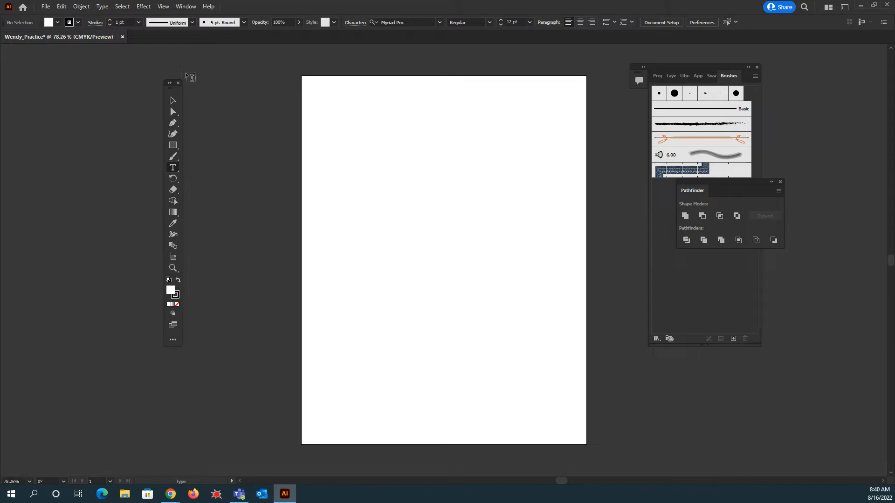
{"action": "left_click", "coordinate": [186, 6]}
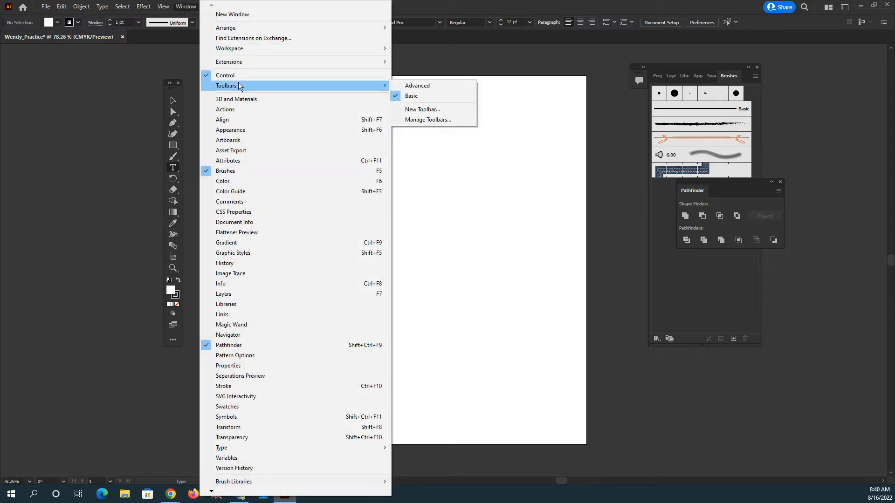
{"action": "left_click", "coordinate": [414, 89]}
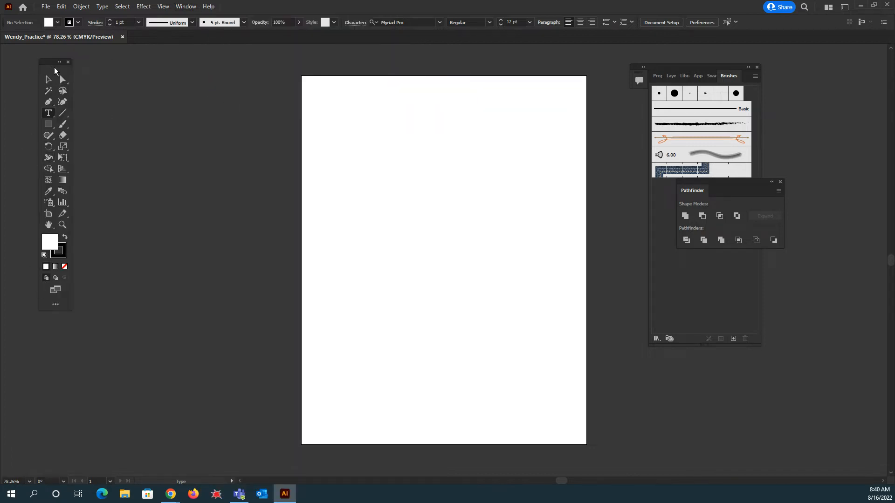
{"action": "left_click_drag", "start_coordinate": [54, 69], "coordinate": [219, 79]}
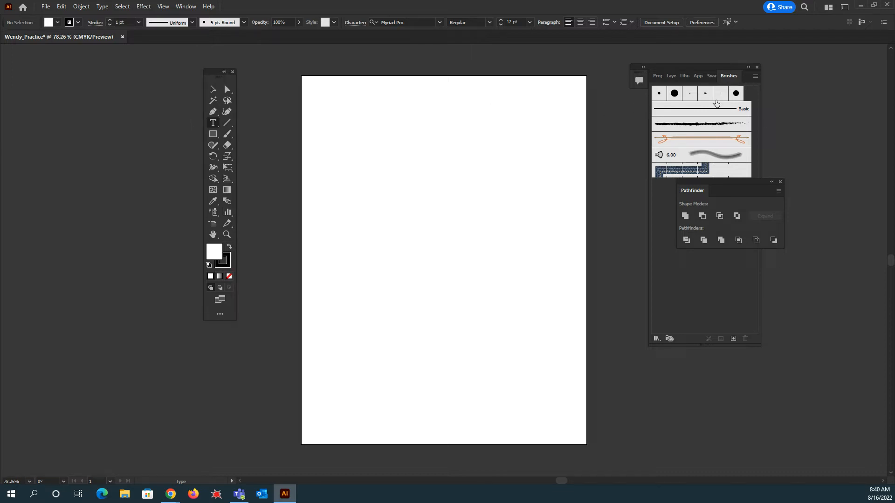
- Close the Pathfinder and Brushes panels and open the Layers panel
{"action": "left_click", "coordinate": [780, 182]}
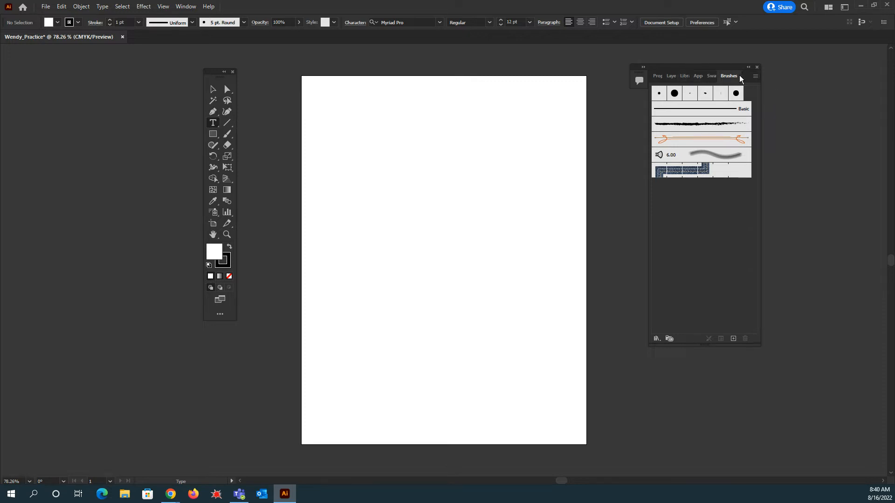
{"action": "left_click", "coordinate": [758, 68]}
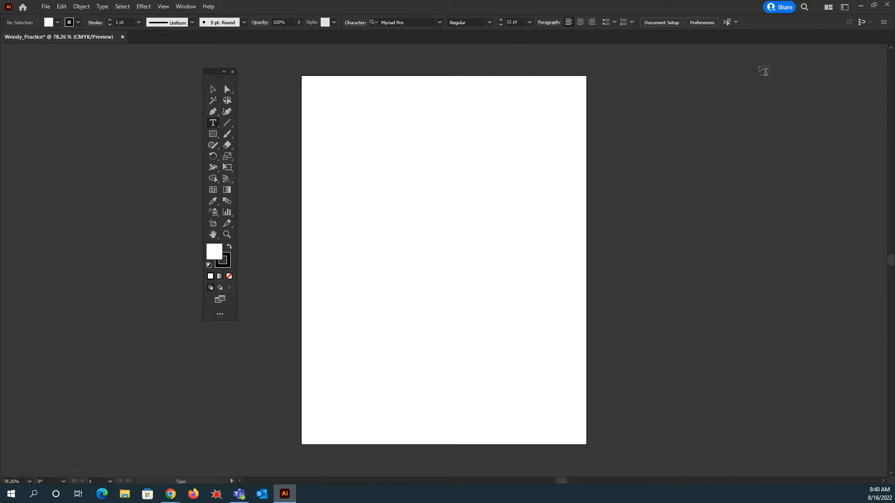
{"action": "left_click", "coordinate": [187, 7]}
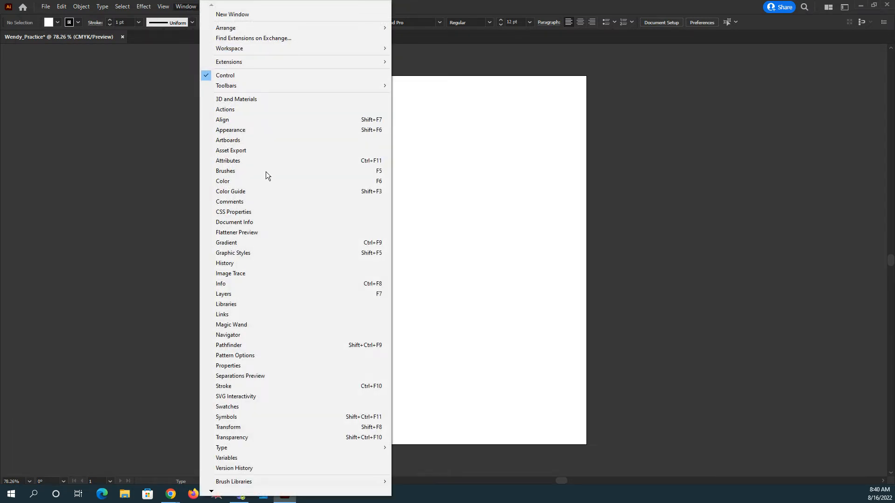
{"action": "left_click", "coordinate": [234, 295]}
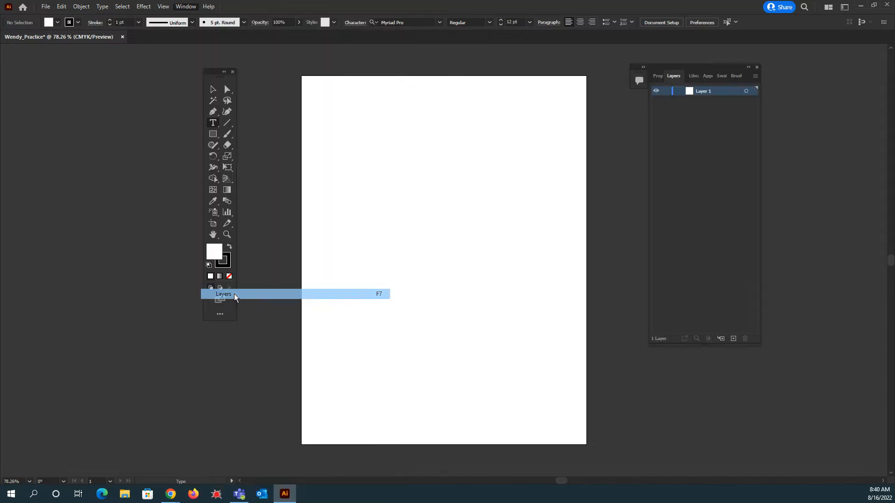
- Look through the docked panel tabs such as Libraries and Swatches, ending on Layers
{"action": "left_click", "coordinate": [694, 77]}
{"action": "left_click", "coordinate": [710, 77]}
{"action": "left_click", "coordinate": [722, 77]}
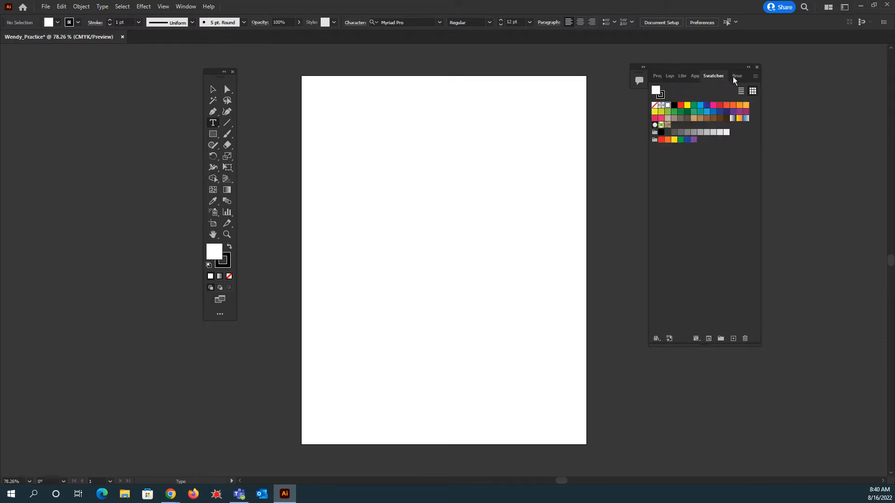
{"action": "left_click", "coordinate": [735, 77]}
{"action": "left_click", "coordinate": [672, 76]}
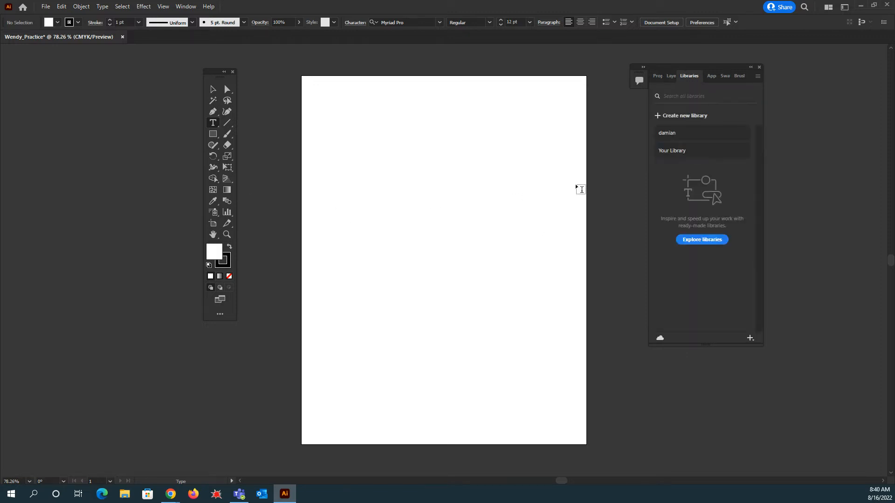
{"action": "left_click", "coordinate": [671, 76]}
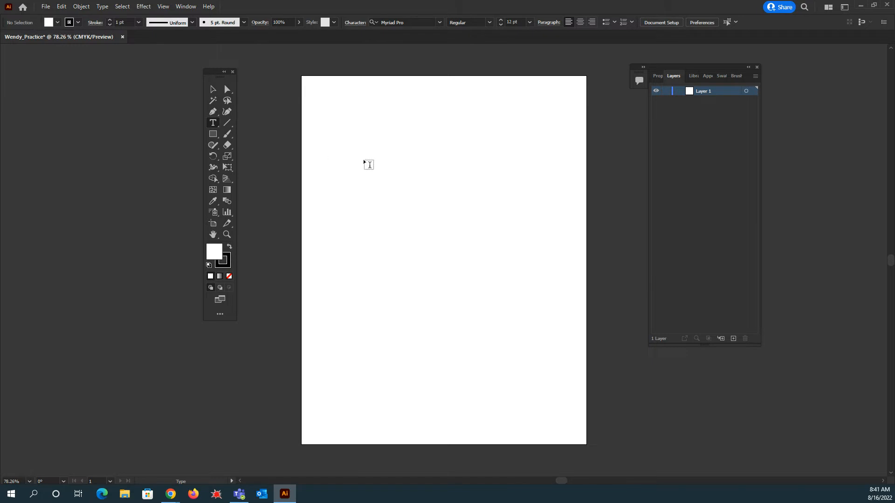
- Place point text near the upper left of the artboard containing the user's first name
{"action": "left_click", "coordinate": [364, 159]}
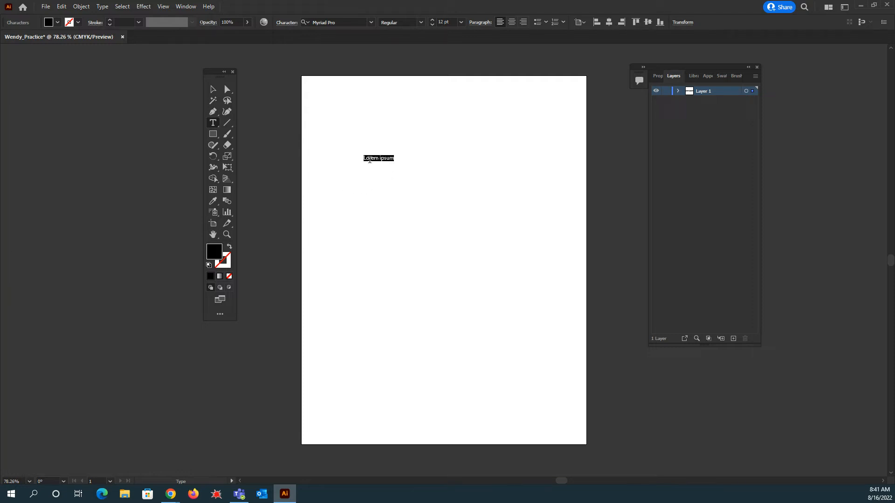
{"action": "type", "text": "Wendy"}
- Select the text and set its font to Britannic Bold
{"action": "double_click", "coordinate": [376, 158]}
{"action": "left_click", "coordinate": [370, 24]}
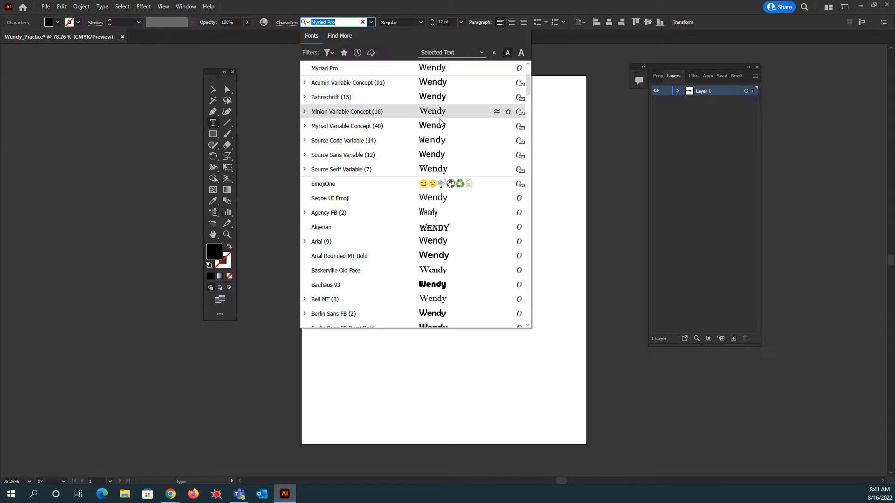
{"action": "scroll", "coordinate": [455, 158], "scroll_direction": "down", "scroll_amount": 4}
{"action": "scroll", "coordinate": [455, 158], "scroll_direction": "down", "scroll_amount": 2}
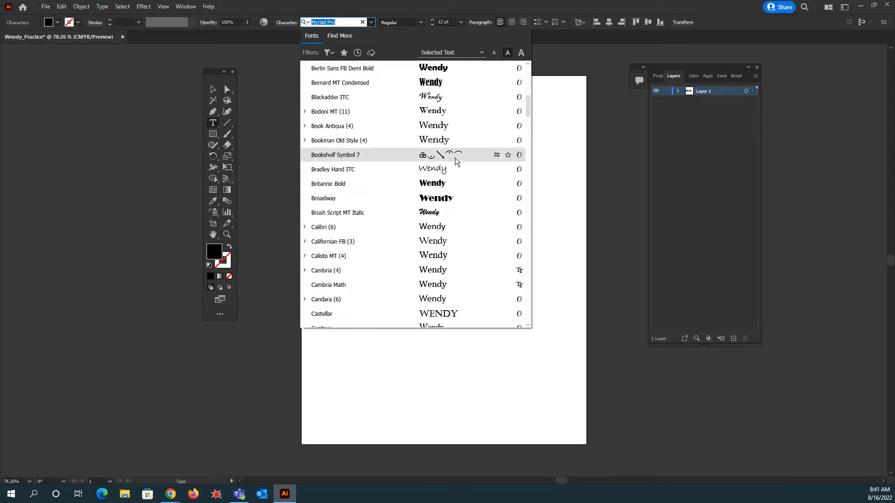
{"action": "left_click", "coordinate": [435, 183]}
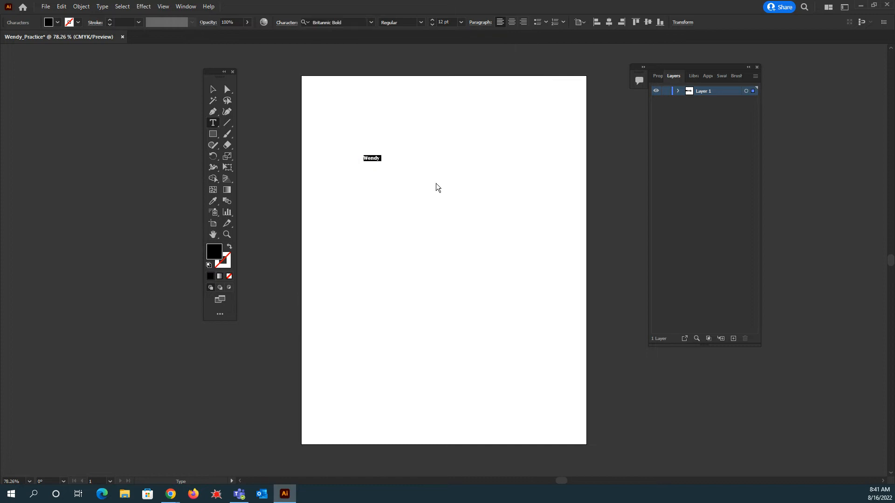
- Change the name text's font to MV Boli
{"action": "left_click", "coordinate": [371, 22]}
{"action": "scroll", "coordinate": [395, 197], "scroll_direction": "down", "scroll_amount": 15}
{"action": "scroll", "coordinate": [407, 216], "scroll_direction": "down", "scroll_amount": 20}
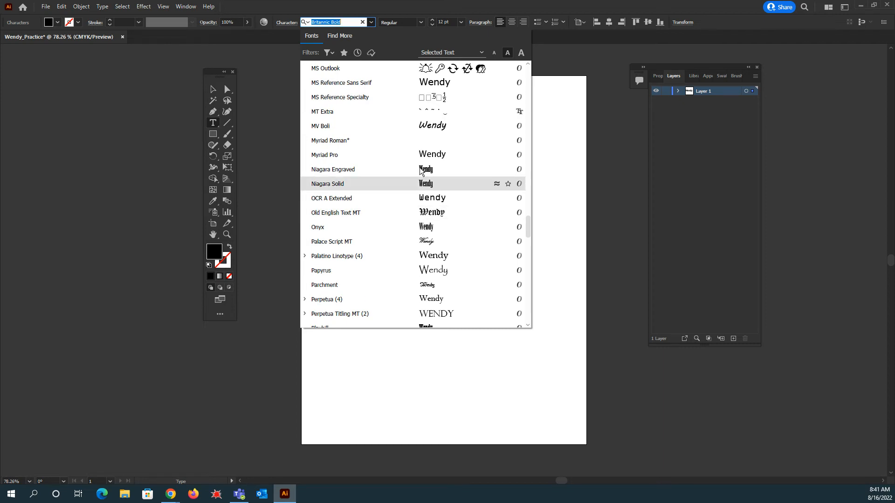
{"action": "left_click", "coordinate": [433, 127]}
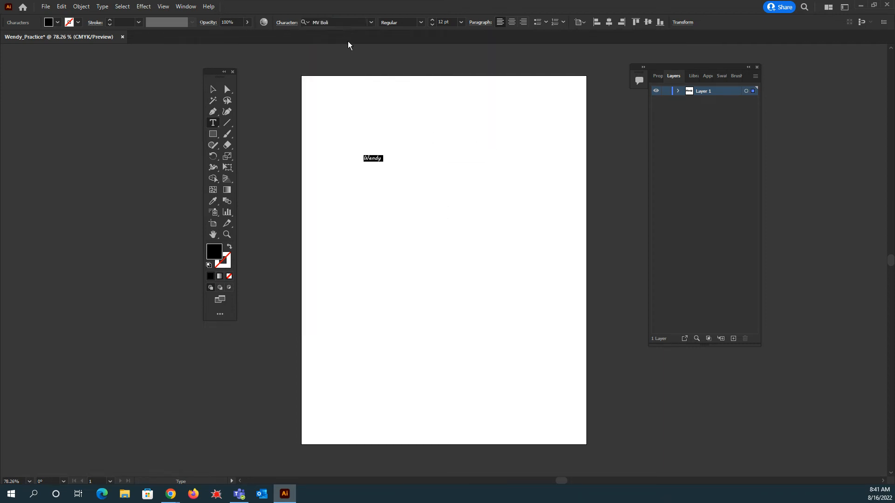
- Set the name text's font size to 150 pt
{"action": "left_click", "coordinate": [461, 22]}
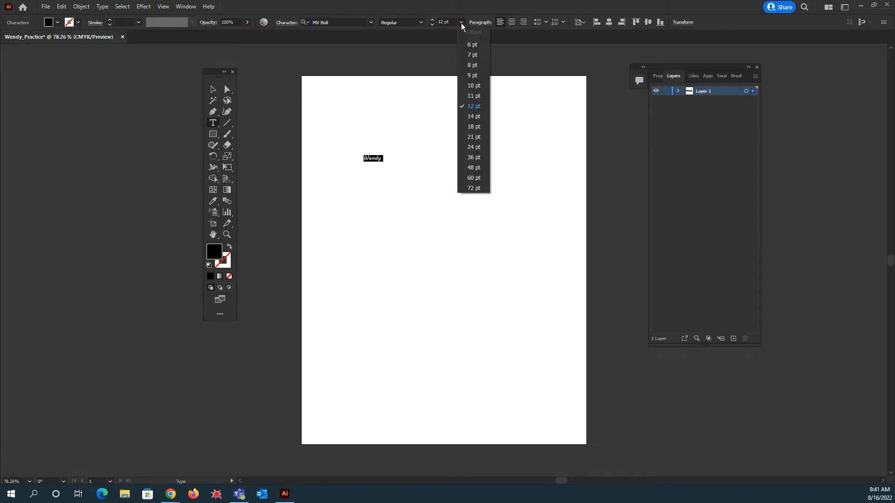
{"action": "left_click", "coordinate": [471, 188]}
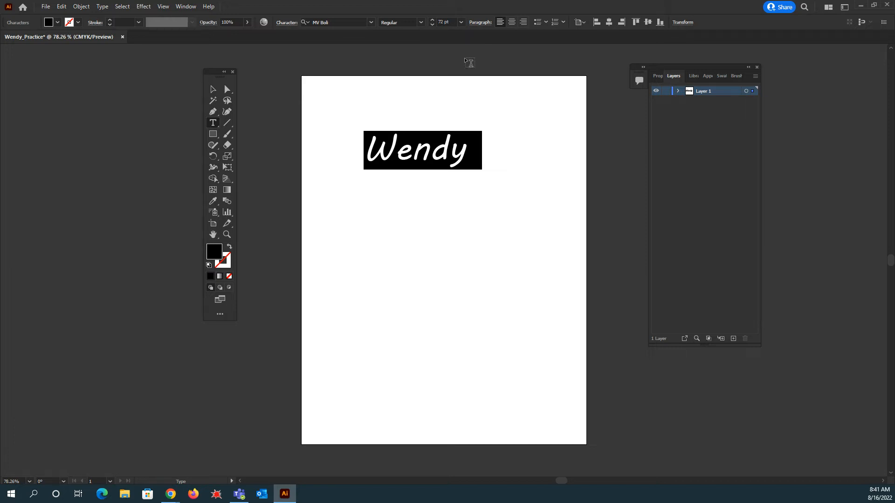
{"action": "left_click", "coordinate": [444, 22]}
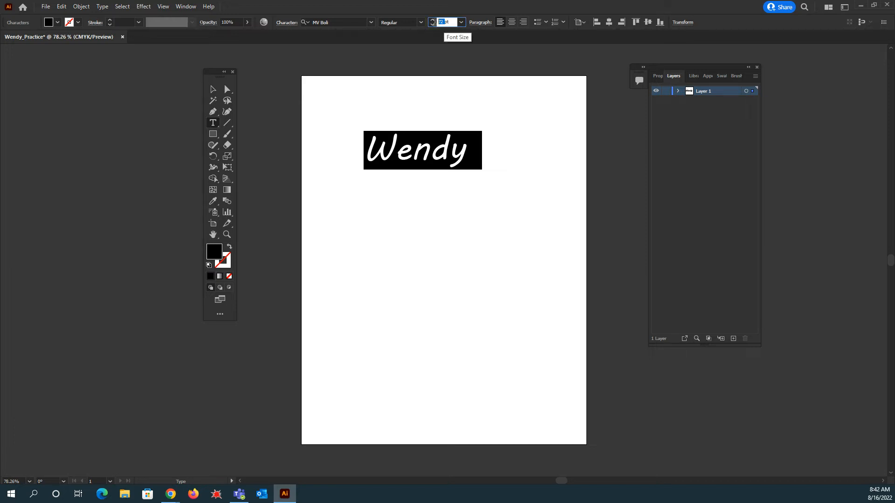
{"action": "type", "text": "150"}
{"action": "key", "text": "Return"}
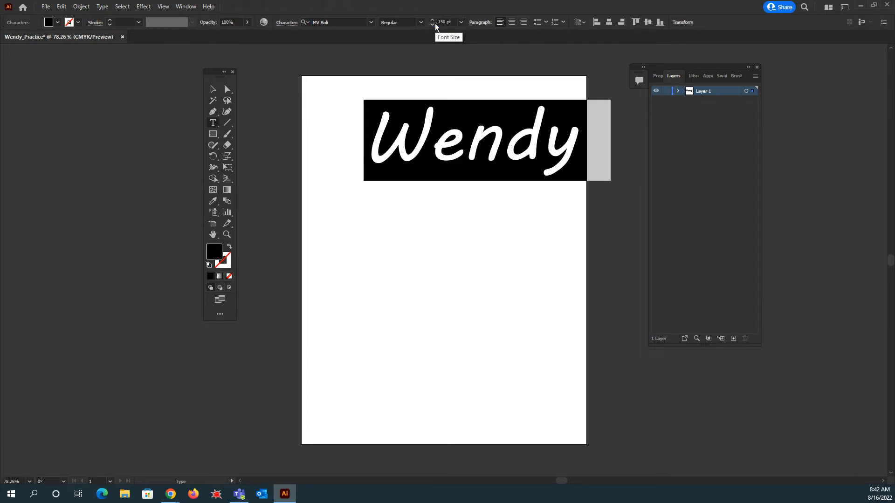
- Scale the name text up by a corner handle and move it down to the middle of the artboard
{"action": "left_click", "coordinate": [213, 90]}
{"action": "left_click_drag", "start_coordinate": [462, 160], "coordinate": [429, 158]}
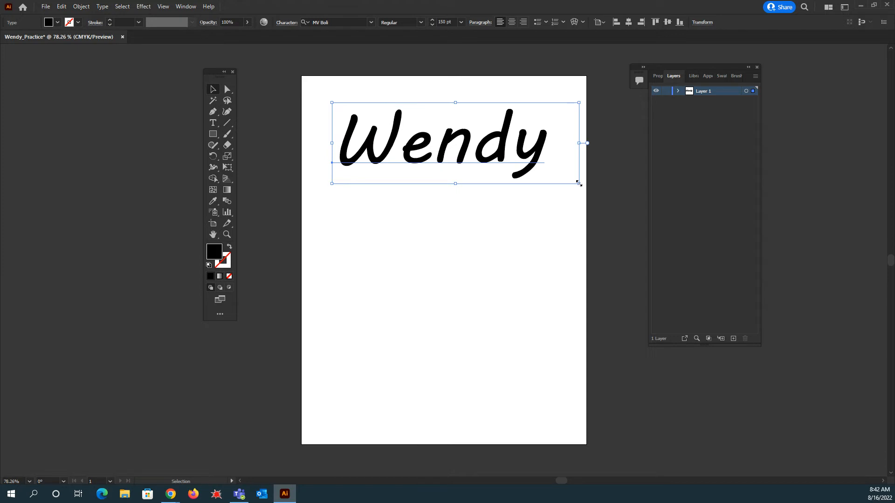
{"action": "left_click_drag", "start_coordinate": [579, 183], "coordinate": [628, 199]}
{"action": "left_click", "coordinate": [551, 151]}
{"action": "left_click_drag", "start_coordinate": [507, 157], "coordinate": [488, 252]}
{"action": "left_click", "coordinate": [591, 166]}
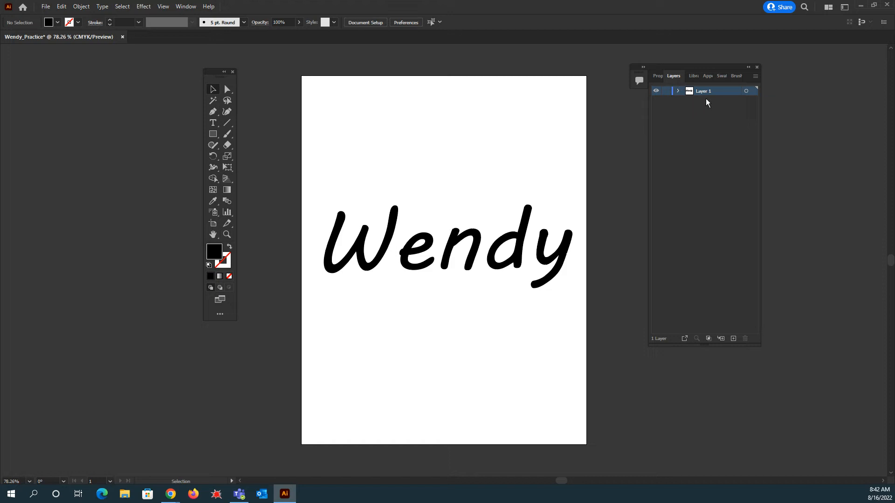
- Expand Layer 1 in the Layers panel to show its contents
{"action": "left_click", "coordinate": [185, 6]}
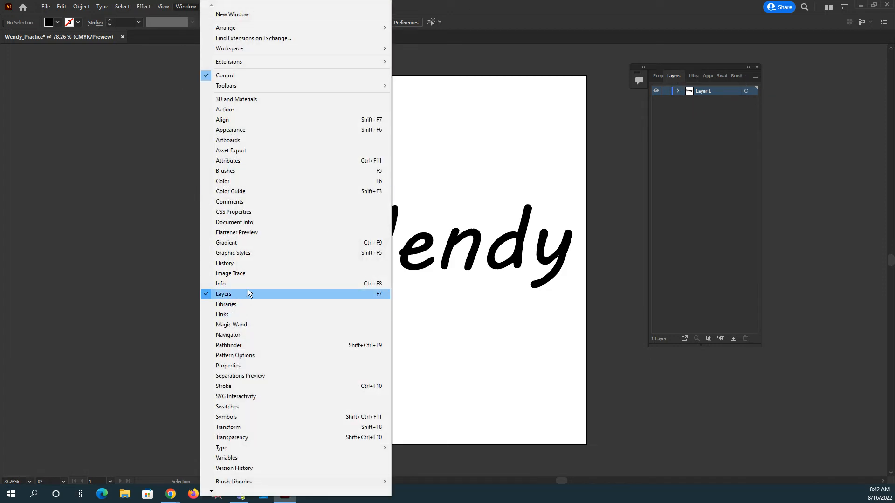
{"action": "left_click", "coordinate": [698, 93]}
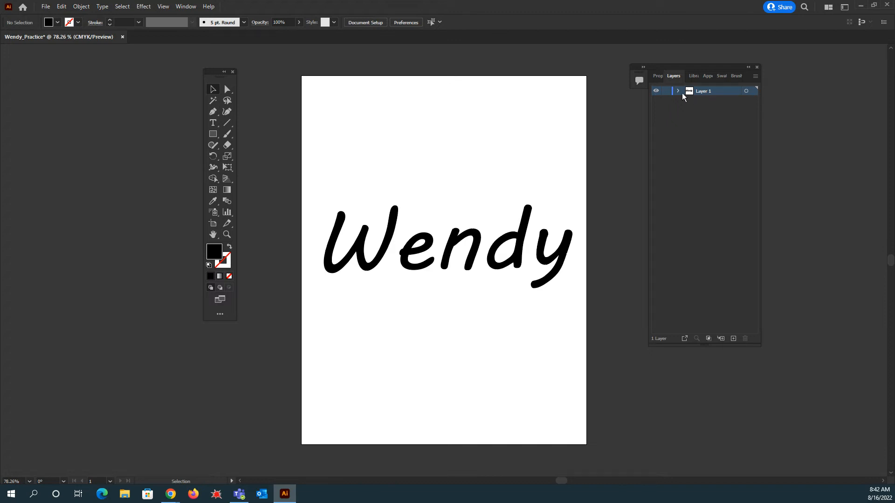
{"action": "left_click", "coordinate": [678, 91]}
- Draw a red-filled rectangle about 7.92 by 3.03 in covering the name text
{"action": "left_click", "coordinate": [213, 135]}
{"action": "left_click", "coordinate": [253, 132]}
{"action": "left_click", "coordinate": [58, 23]}
{"action": "left_click", "coordinate": [32, 37]}
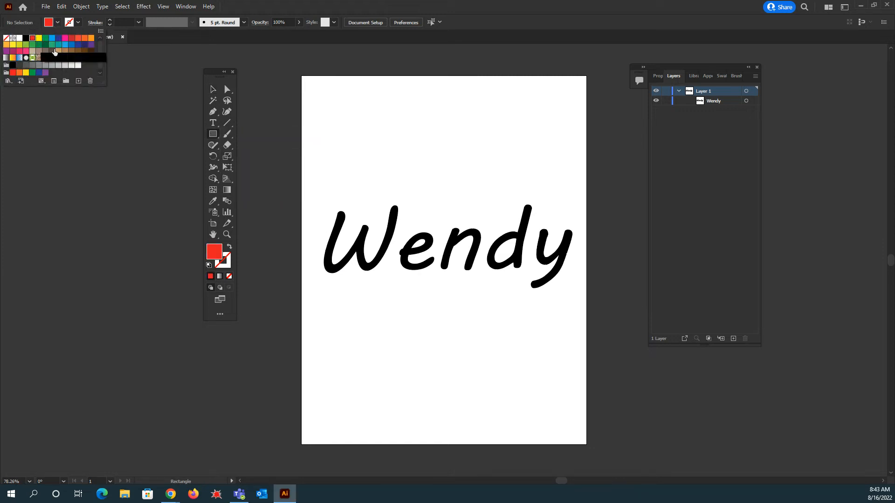
{"action": "left_click", "coordinate": [307, 186]}
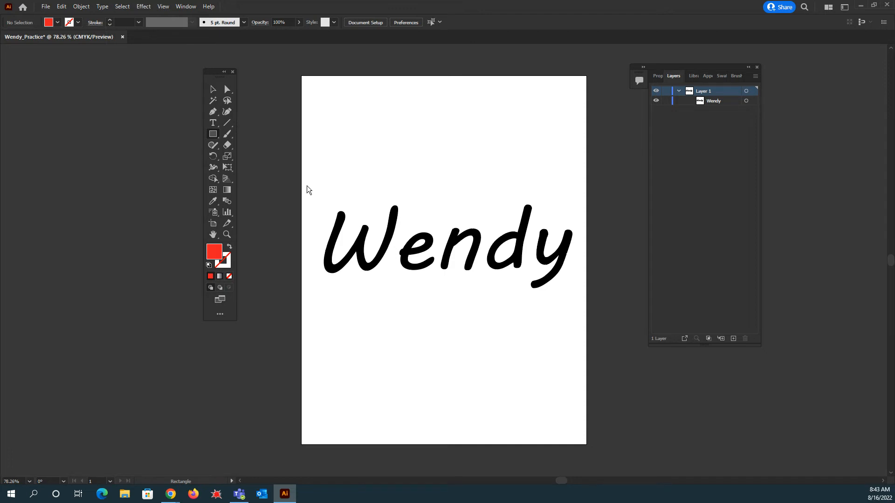
{"action": "left_click", "coordinate": [307, 186]}
{"action": "left_click", "coordinate": [457, 259]}
{"action": "left_click_drag", "start_coordinate": [317, 195], "coordinate": [583, 298]}
- Reorder the layer contents so the name text sits above the rectangle, then deselect everything
{"action": "left_click_drag", "start_coordinate": [710, 102], "coordinate": [722, 117]}
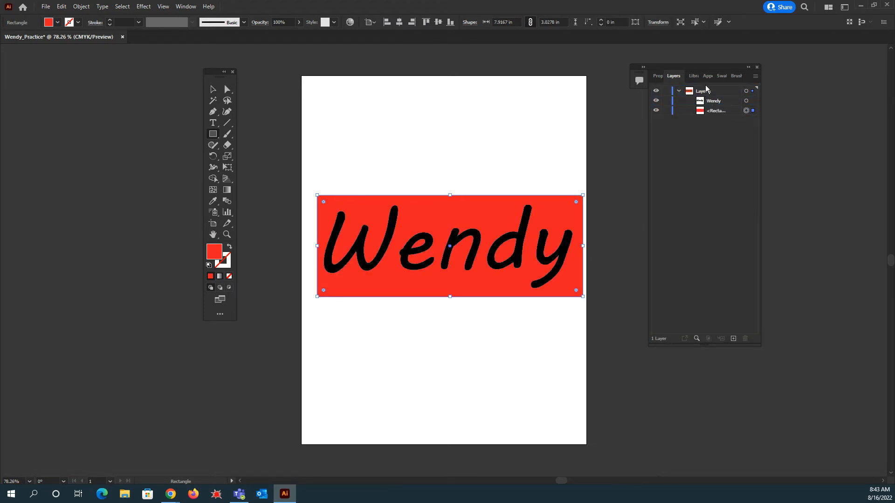
{"action": "left_click", "coordinate": [716, 104]}
{"action": "mouse_move", "coordinate": [716, 104]}
{"action": "left_mouse_down"}
{"action": "mouse_move", "coordinate": [713, 114]}
{"action": "mouse_move", "coordinate": [711, 97]}
{"action": "left_mouse_up"}
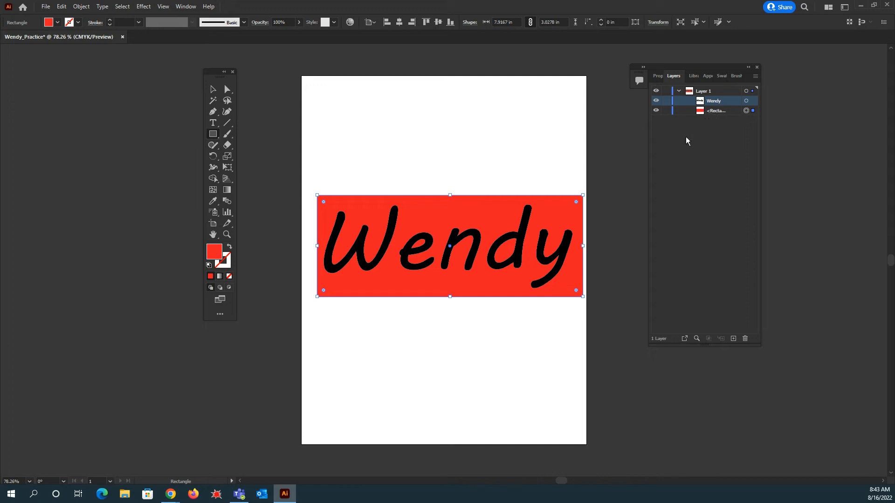
{"action": "left_click", "coordinate": [213, 89]}
{"action": "left_click", "coordinate": [412, 142]}
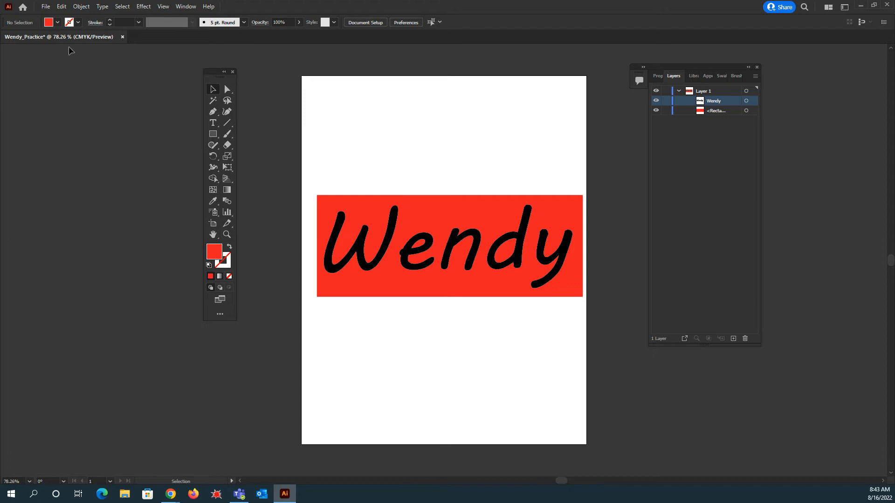
- Start Save As and browse through This PC to the U: network drive
{"action": "left_click", "coordinate": [44, 7]}
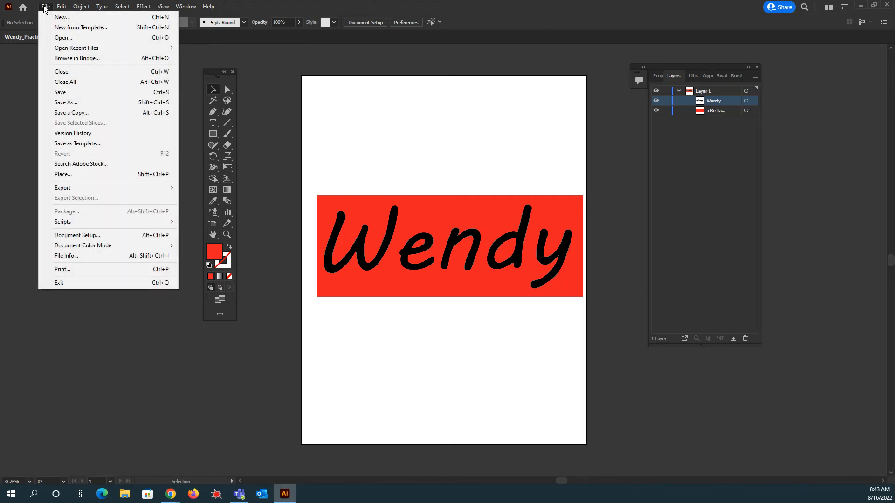
{"action": "left_click", "coordinate": [76, 102]}
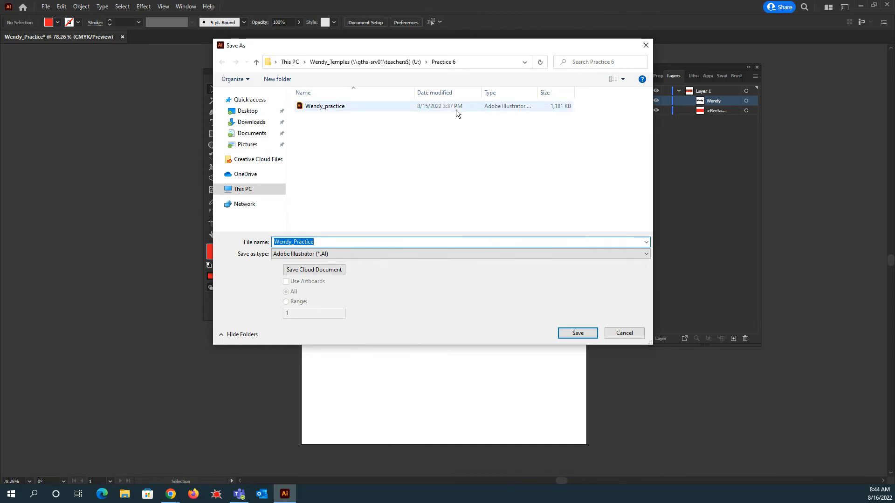
{"action": "left_click", "coordinate": [242, 191]}
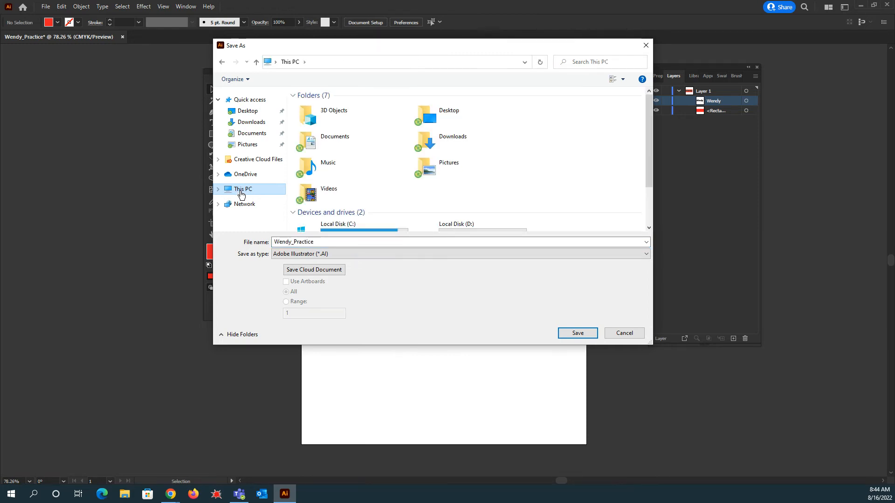
{"action": "scroll", "coordinate": [485, 193], "scroll_direction": "down", "scroll_amount": 2}
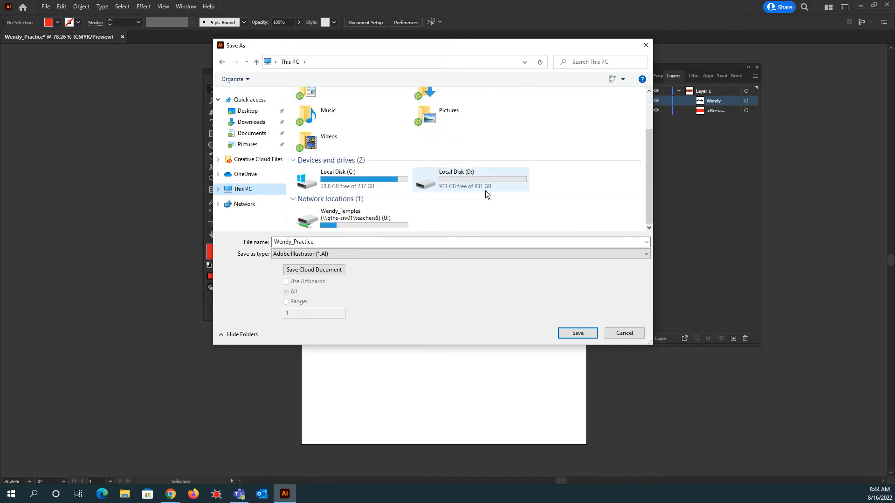
{"action": "left_click", "coordinate": [341, 224]}
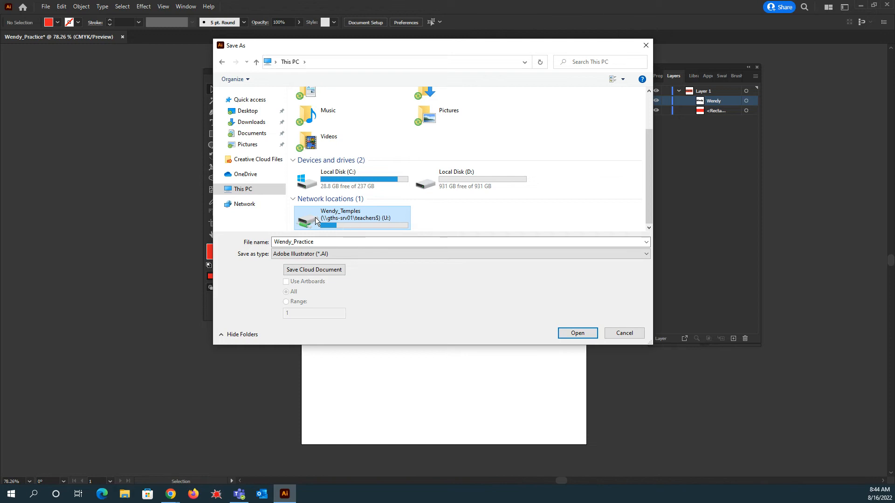
{"action": "double_click", "coordinate": [345, 218]}
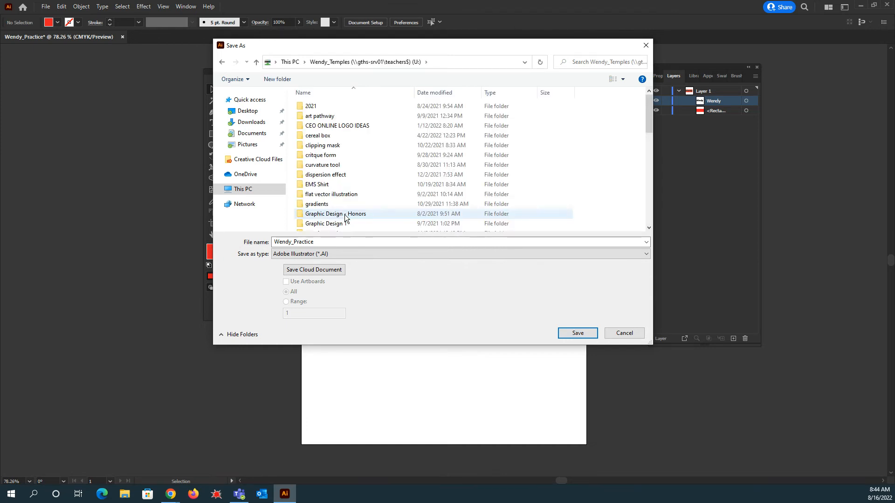
- Create a new folder named Practice on the drive and merge it into the existing PRACTICE folder
{"action": "scroll", "coordinate": [595, 152], "scroll_direction": "down", "scroll_amount": 10}
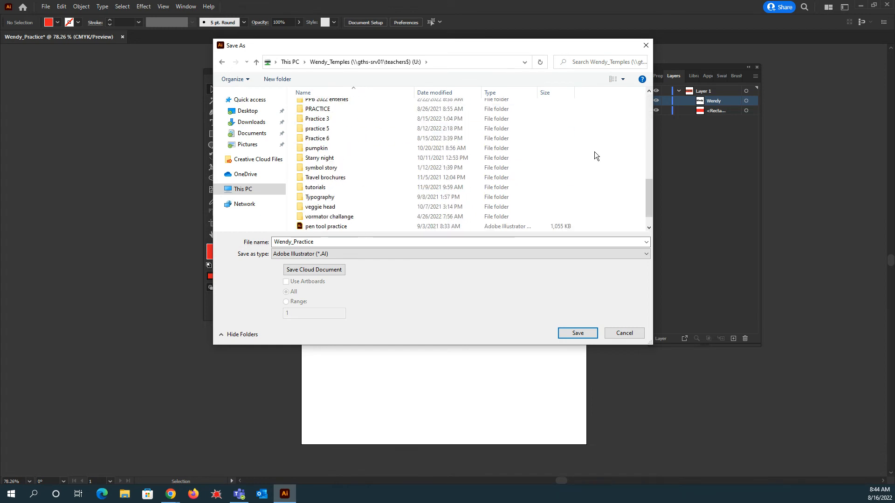
{"action": "scroll", "coordinate": [589, 157], "scroll_direction": "up", "scroll_amount": 10}
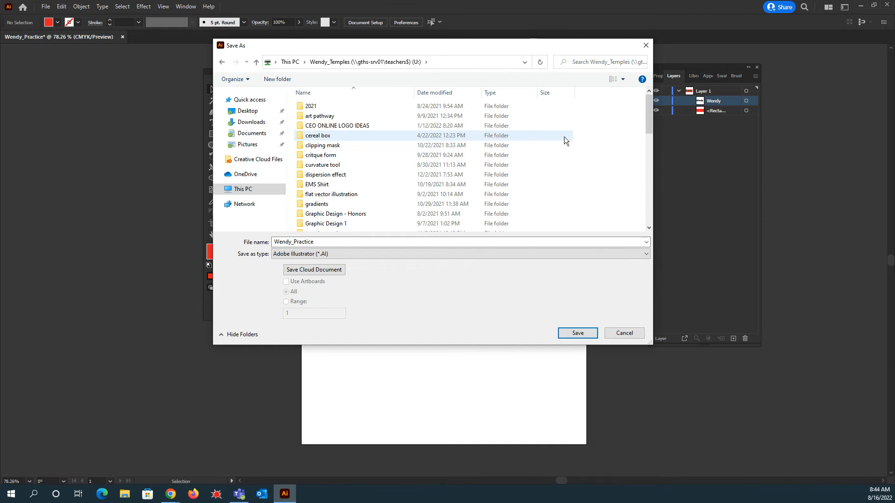
{"action": "left_click", "coordinate": [272, 80]}
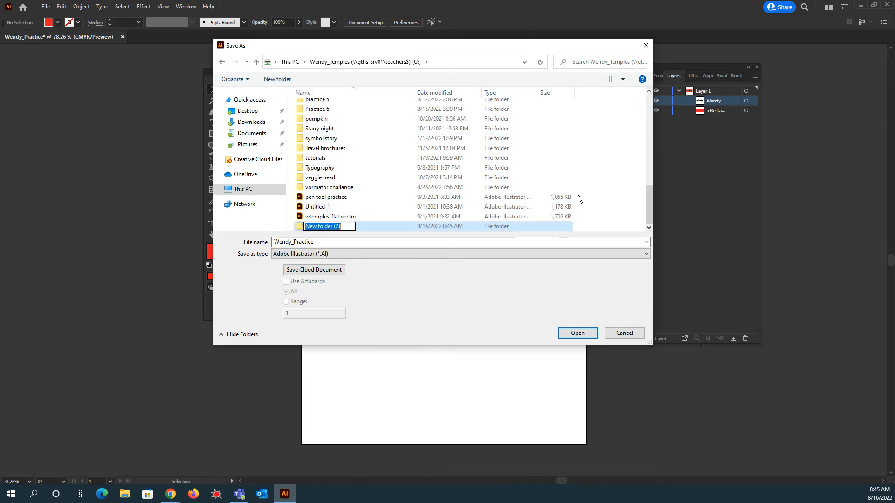
{"action": "type", "text": "Pra"}
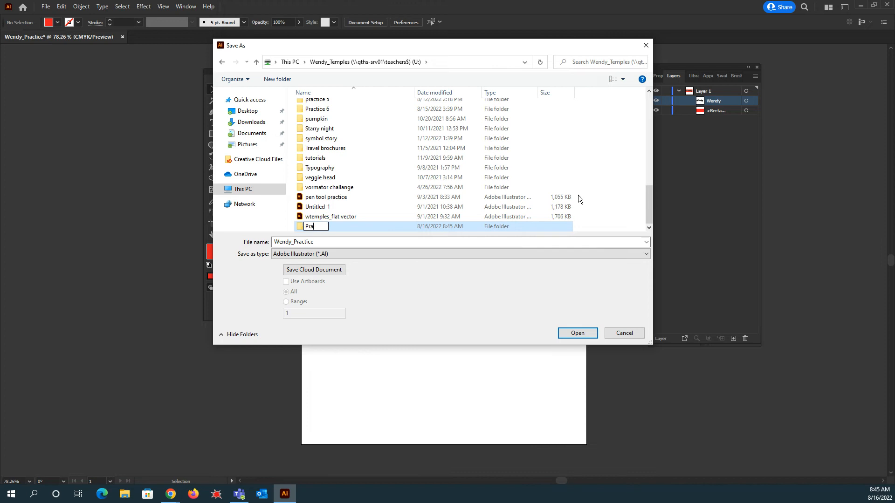
{"action": "type", "text": "ctice"}
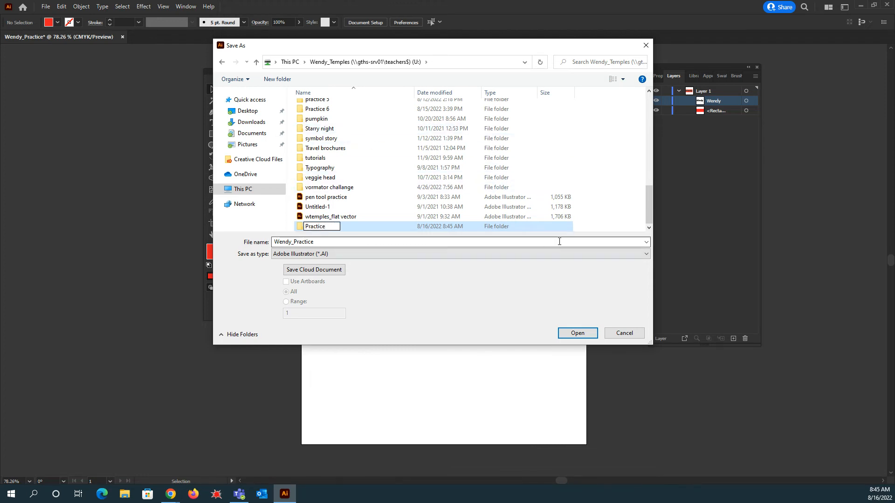
{"action": "left_click", "coordinate": [594, 229]}
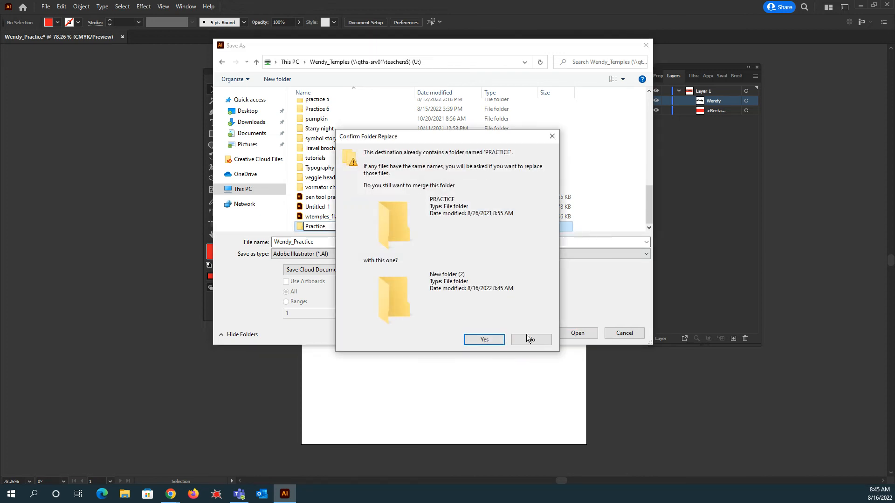
{"action": "left_click", "coordinate": [474, 343]}
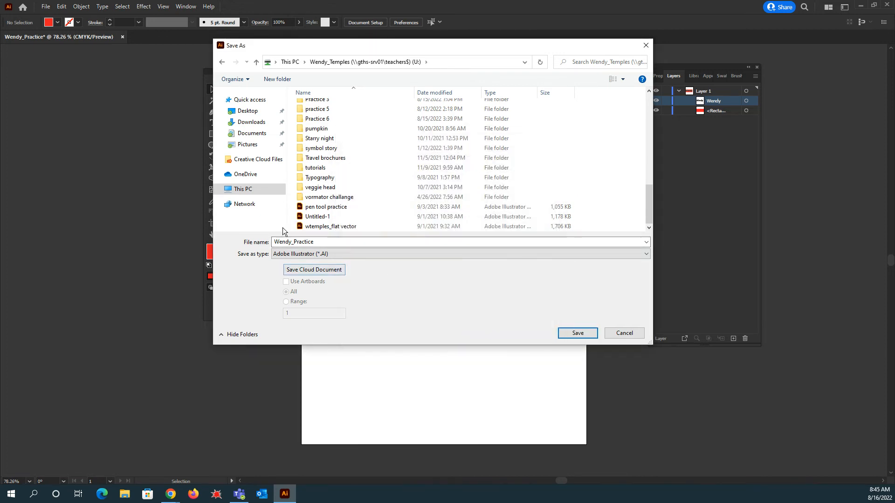
- Open the PRACTICE folder and save the file there as Adobe Illustrator (*.AI) with default Illustrator options
{"action": "scroll", "coordinate": [356, 183], "scroll_direction": "up", "scroll_amount": 2}
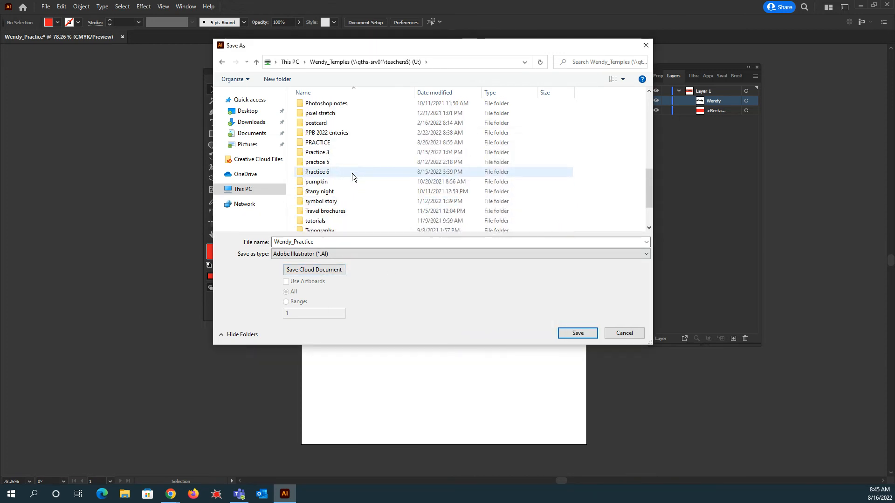
{"action": "left_click", "coordinate": [319, 145]}
{"action": "double_click", "coordinate": [319, 145]}
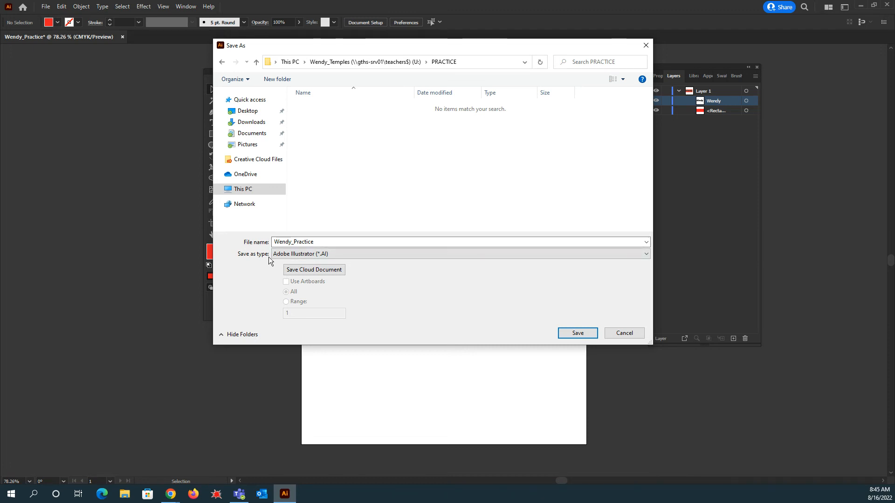
{"action": "left_click", "coordinate": [286, 256]}
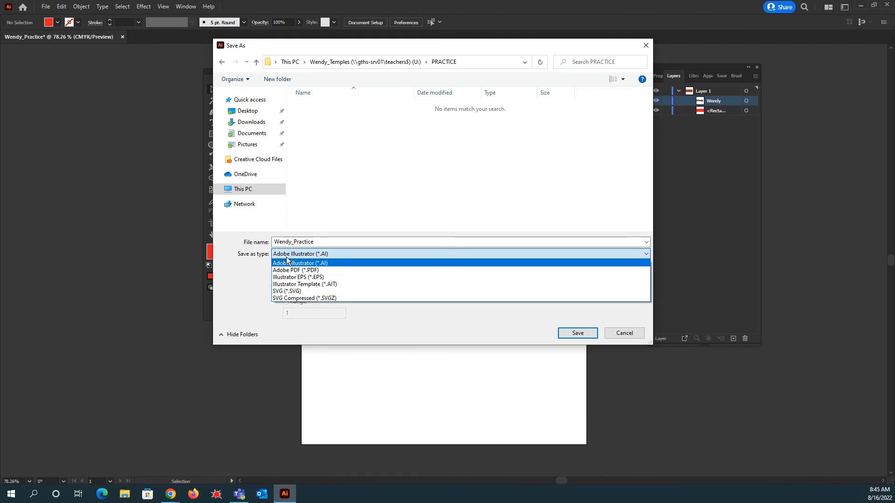
{"action": "left_click", "coordinate": [312, 264]}
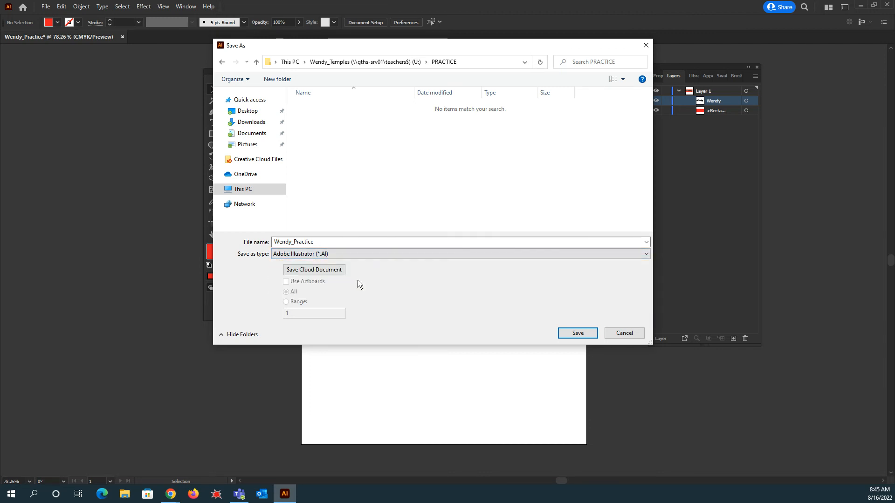
{"action": "left_click", "coordinate": [589, 334]}
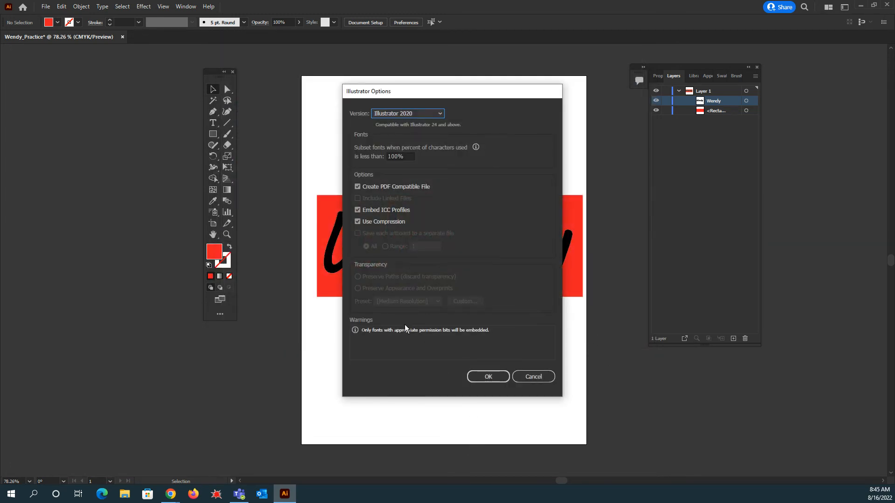
{"action": "left_click", "coordinate": [495, 376]}
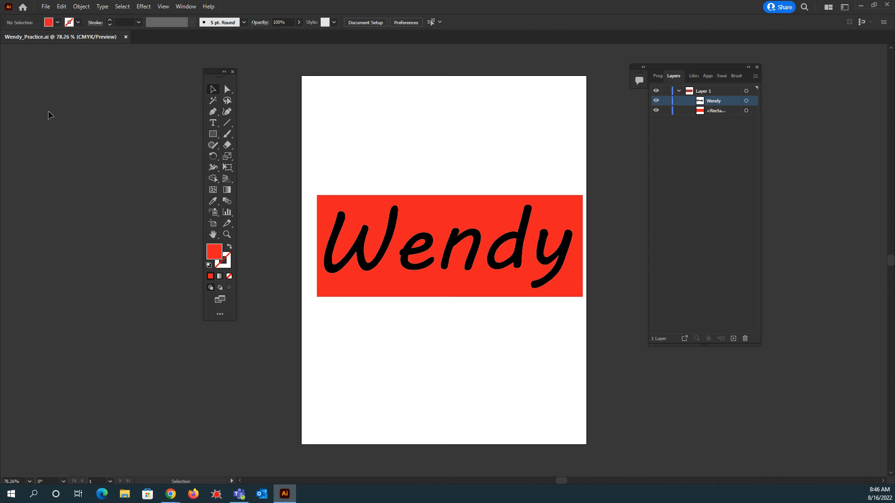
{"action": "left_click", "coordinate": [43, 7]}
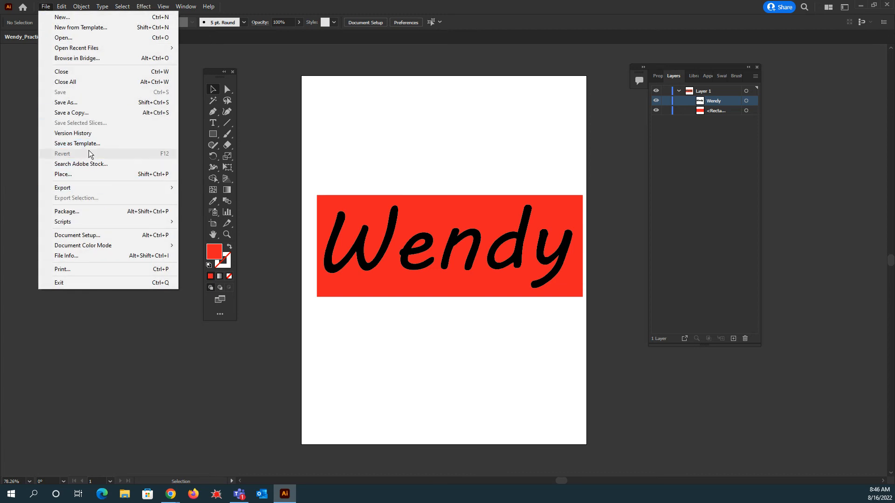
- Export the artwork as a JPEG (*.JPG) named Wendy_Practice into the PRACTICE folder
{"action": "mouse_move", "coordinate": [95, 187]}
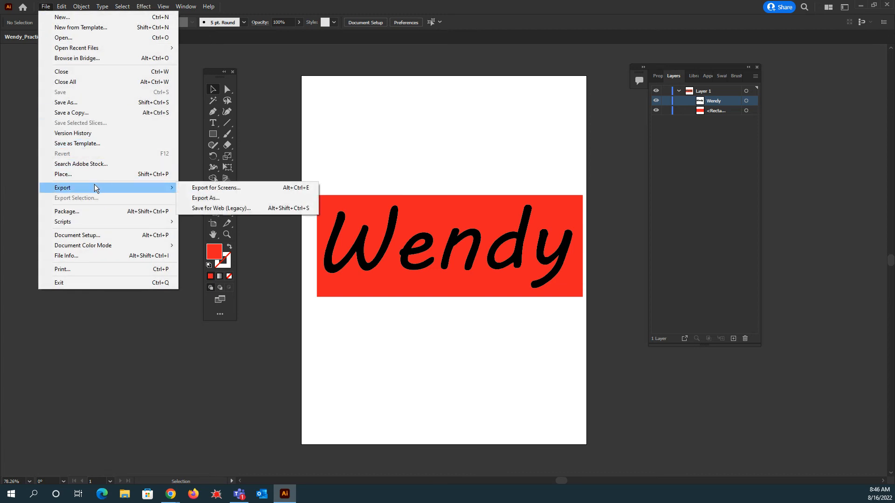
{"action": "left_click", "coordinate": [204, 198]}
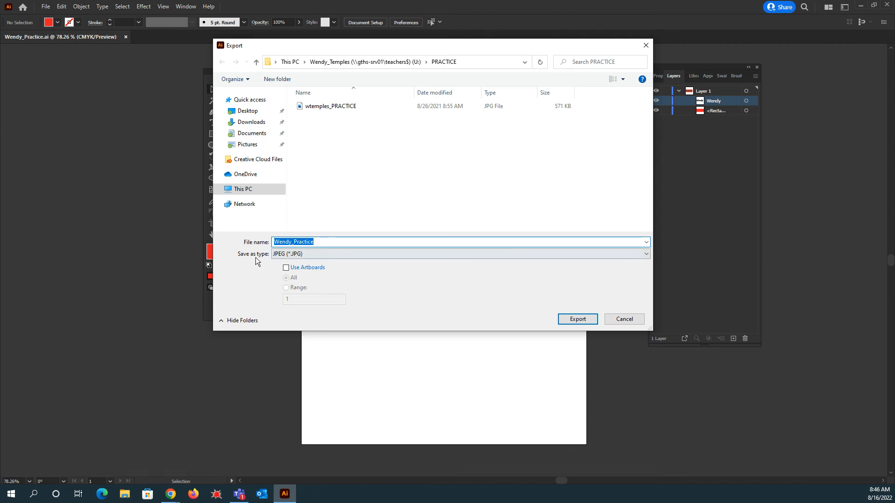
{"action": "left_click", "coordinate": [287, 254]}
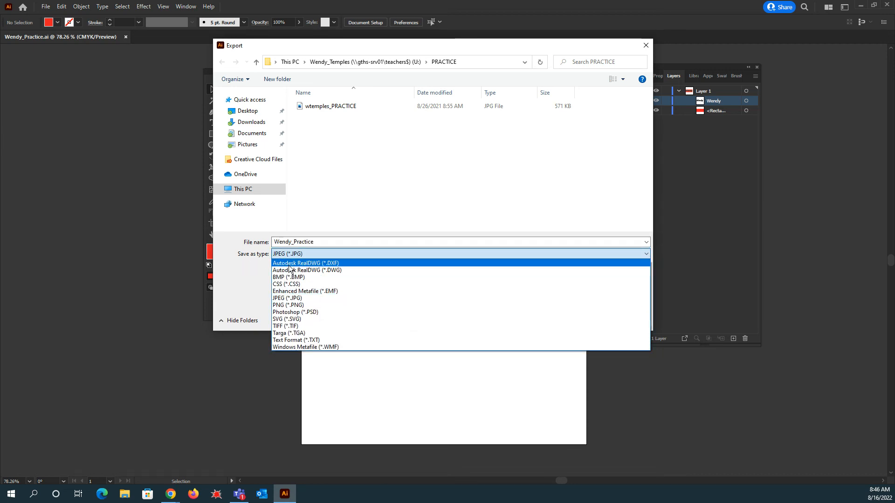
{"action": "left_click", "coordinate": [290, 263]}
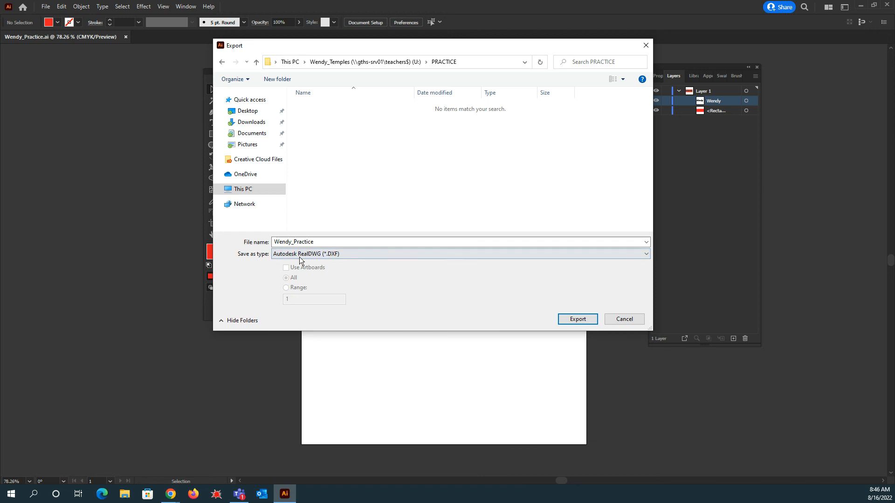
{"action": "left_click", "coordinate": [329, 254]}
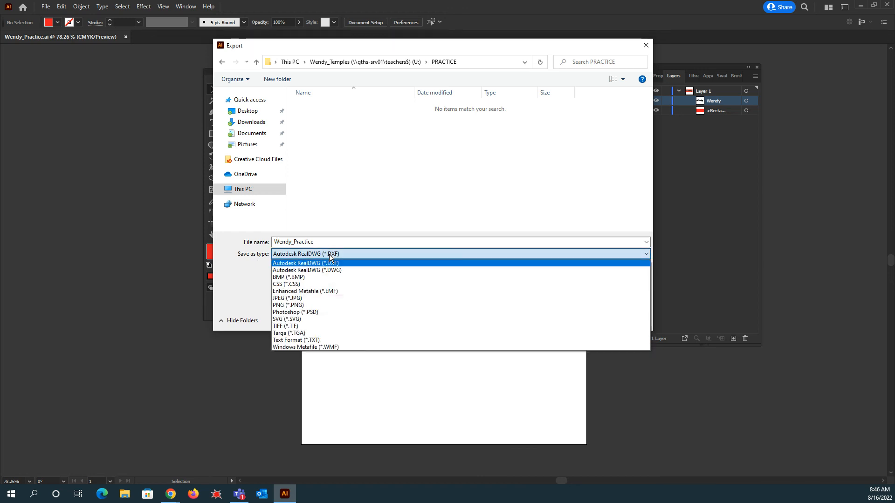
{"action": "left_click", "coordinate": [300, 299]}
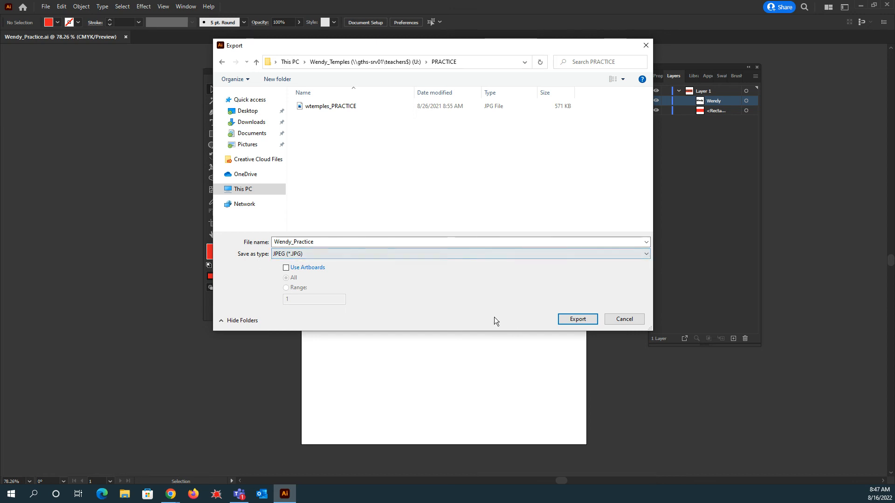
{"action": "left_click", "coordinate": [578, 319]}
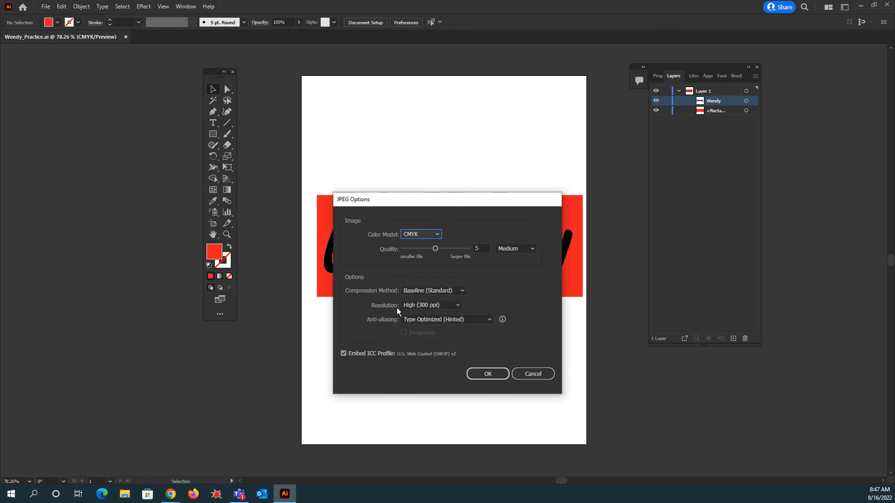
- Set the JPEG resolution to High (300 ppi) and confirm the JPEG options
{"action": "left_click", "coordinate": [438, 308]}
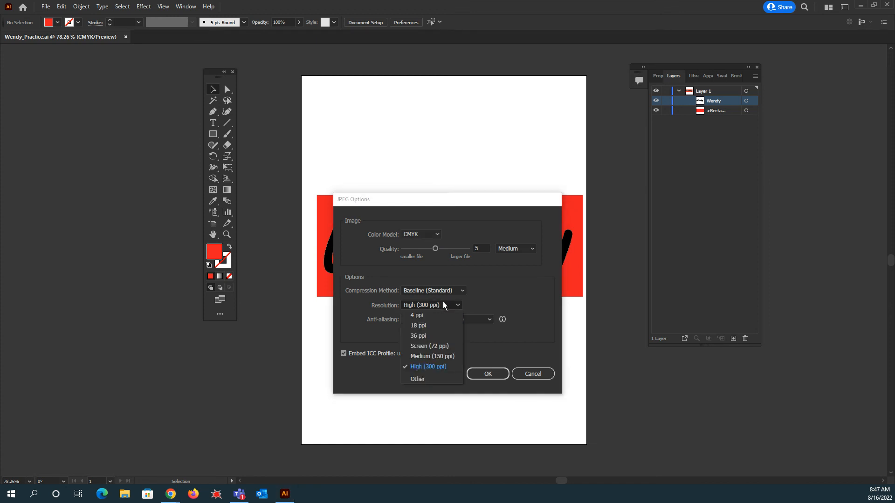
{"action": "left_click", "coordinate": [429, 367]}
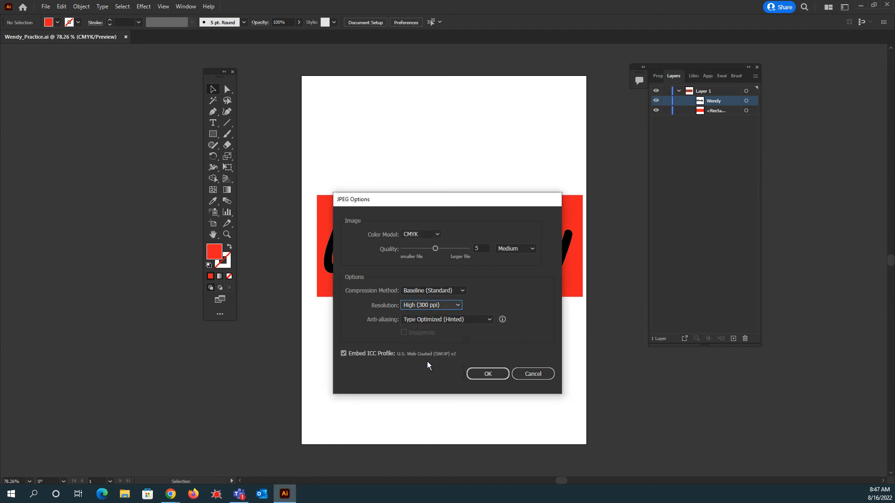
{"action": "left_click", "coordinate": [435, 308]}
{"action": "left_click", "coordinate": [442, 346]}
{"action": "left_click", "coordinate": [441, 307]}
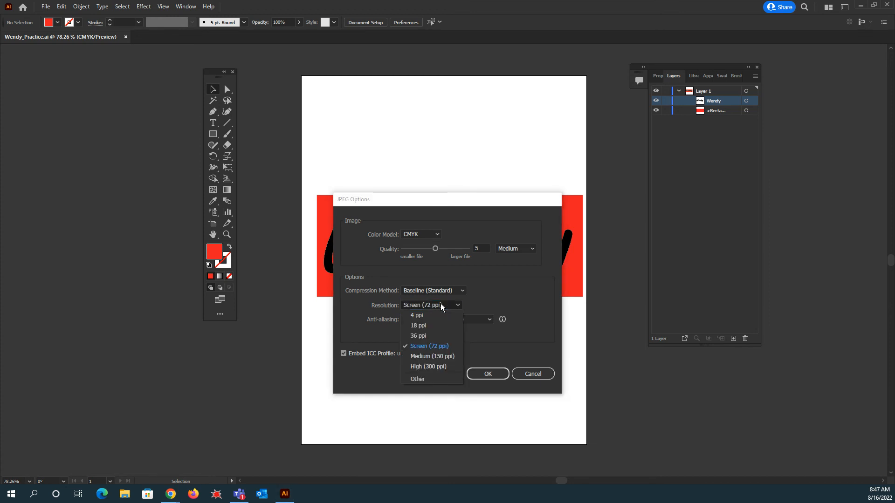
{"action": "left_click", "coordinate": [430, 368]}
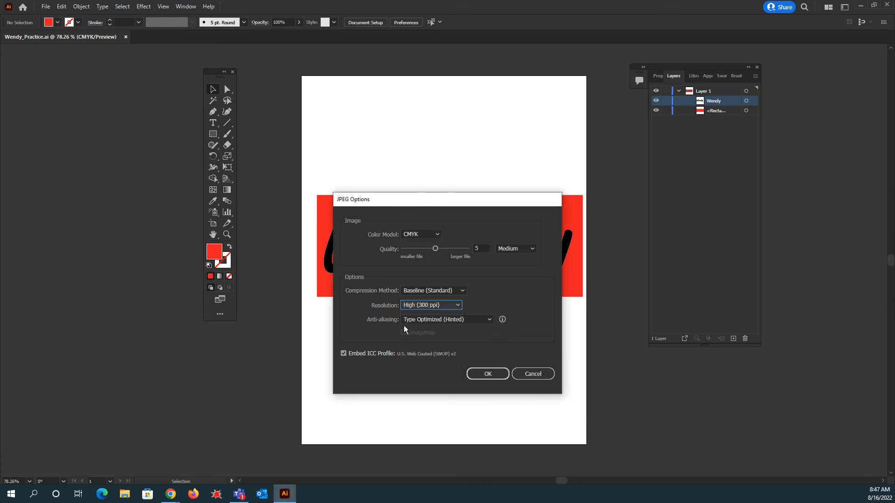
{"action": "left_click", "coordinate": [505, 373]}
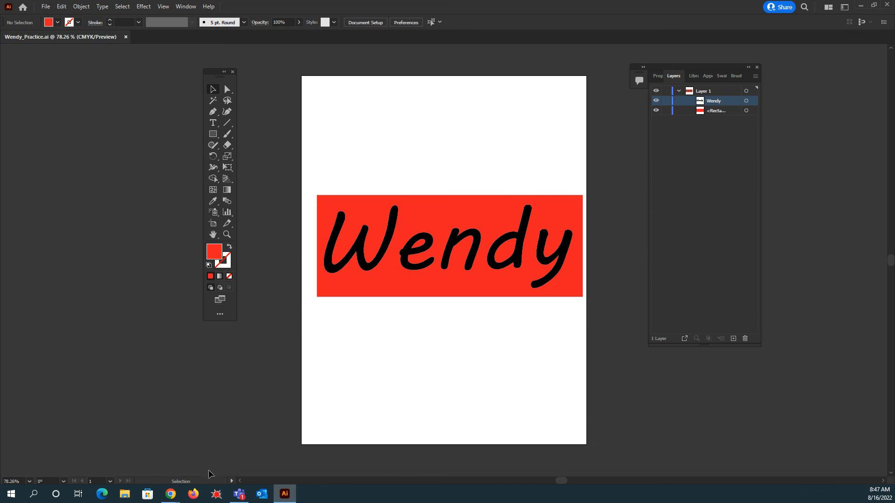
- Switch to the browser and open the Saving your files assignment in the Google Classroom stream
{"action": "mouse_move", "coordinate": [171, 494]}
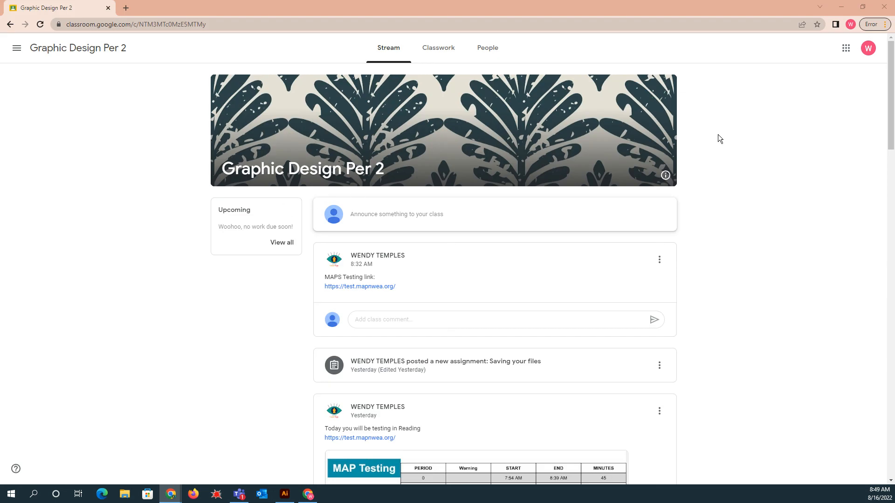
{"action": "scroll", "coordinate": [722, 270], "scroll_direction": "down", "scroll_amount": 2}
{"action": "scroll", "coordinate": [721, 270], "scroll_direction": "up", "scroll_amount": 2}
{"action": "scroll", "coordinate": [739, 254], "scroll_direction": "down", "scroll_amount": 3}
{"action": "scroll", "coordinate": [740, 259], "scroll_direction": "down", "scroll_amount": 8}
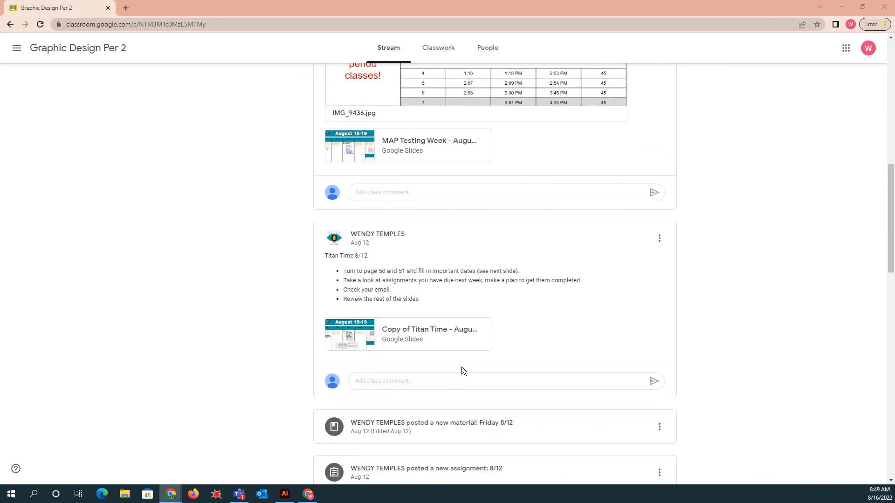
{"action": "scroll", "coordinate": [481, 364], "scroll_direction": "down", "scroll_amount": 3}
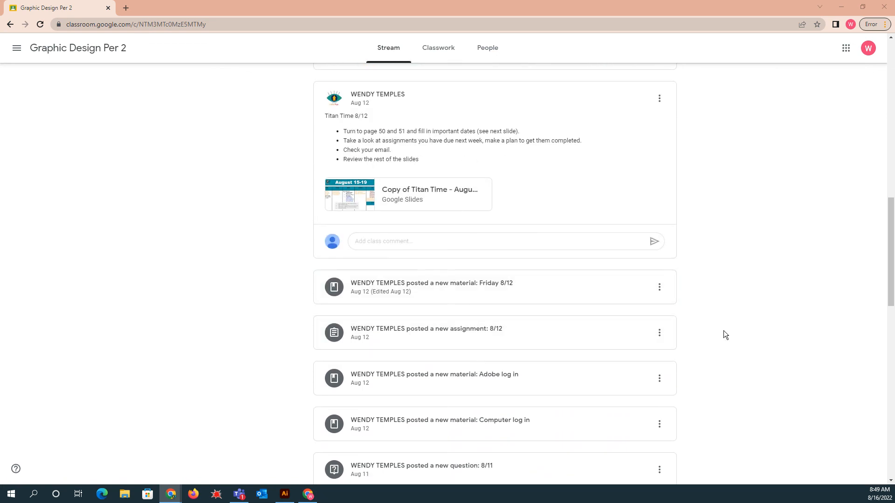
{"action": "scroll", "coordinate": [727, 313], "scroll_direction": "down", "scroll_amount": 1}
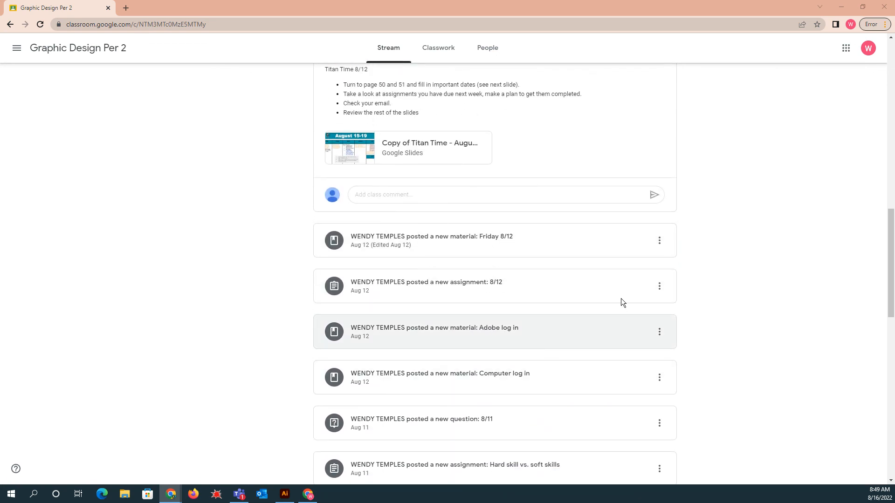
{"action": "scroll", "coordinate": [638, 294], "scroll_direction": "up", "scroll_amount": 2}
{"action": "scroll", "coordinate": [559, 214], "scroll_direction": "up", "scroll_amount": 3}
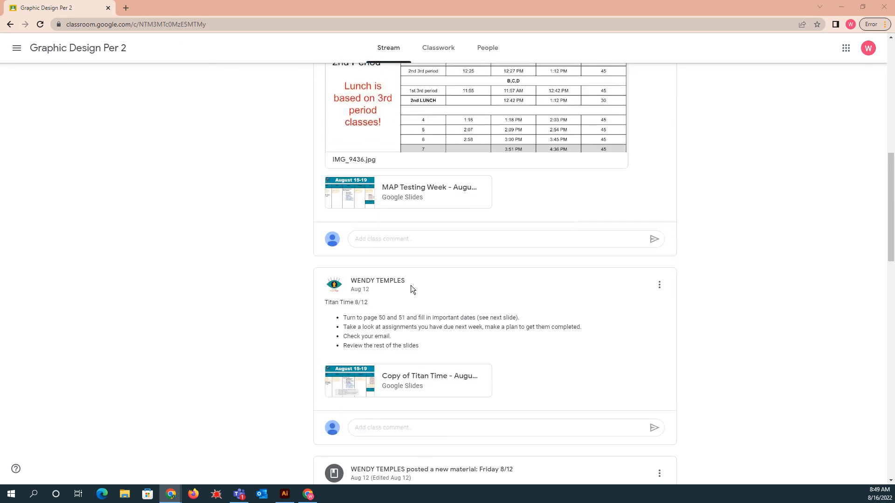
{"action": "scroll", "coordinate": [423, 305], "scroll_direction": "up", "scroll_amount": 7}
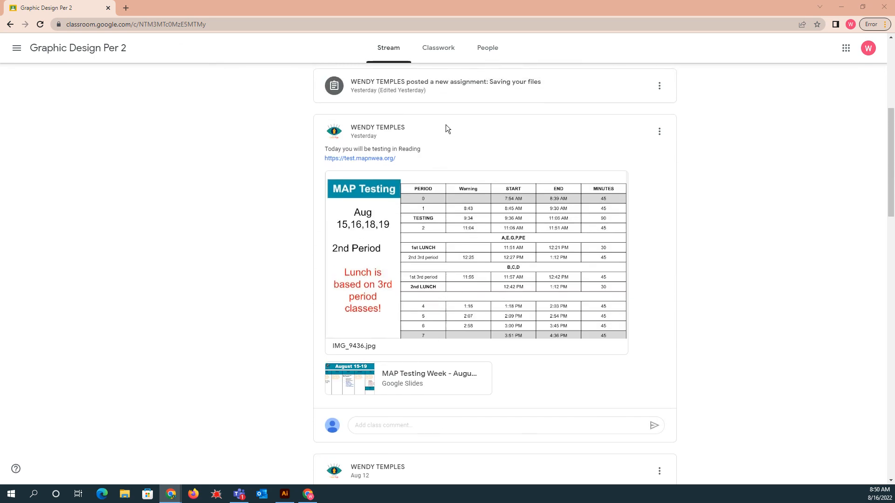
{"action": "left_click", "coordinate": [521, 237]}
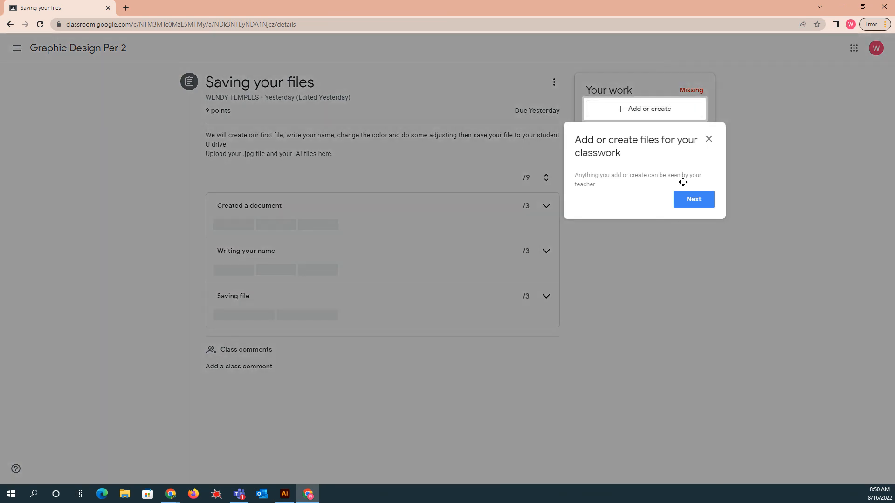
- Start adding a file to your work for the assignment and browse for a file to upload
{"action": "left_click", "coordinate": [708, 139]}
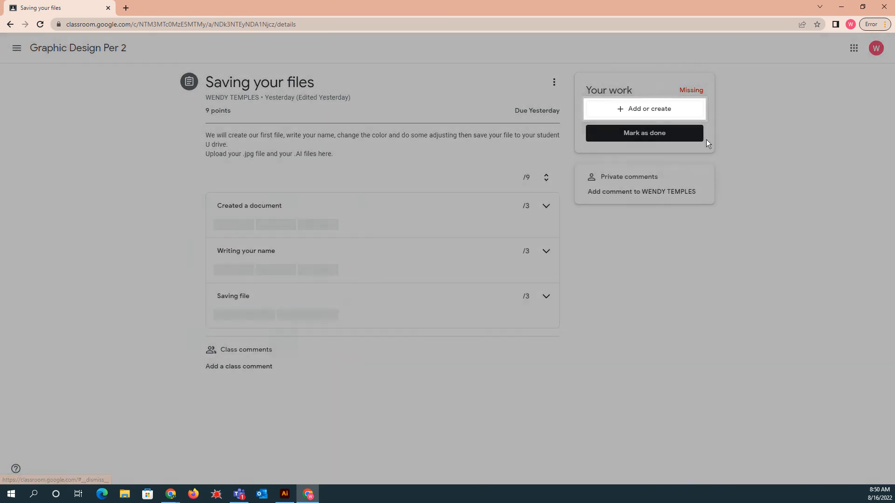
{"action": "left_click", "coordinate": [635, 113]}
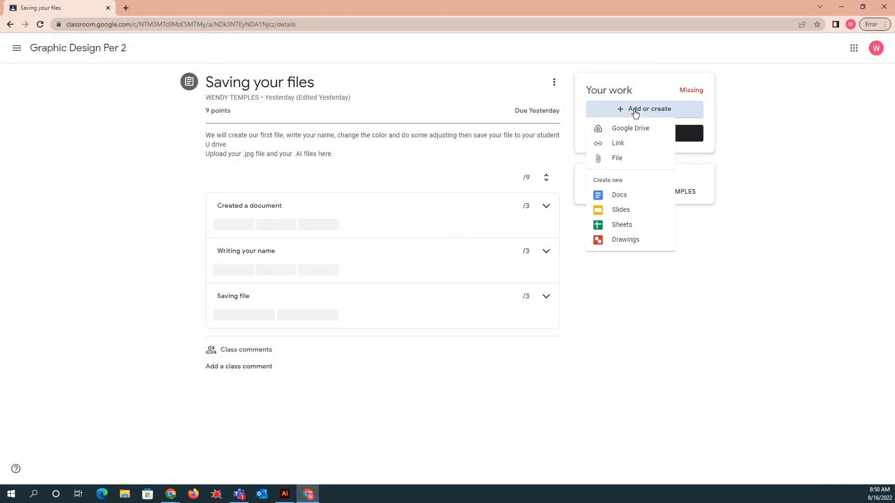
{"action": "left_click", "coordinate": [620, 159]}
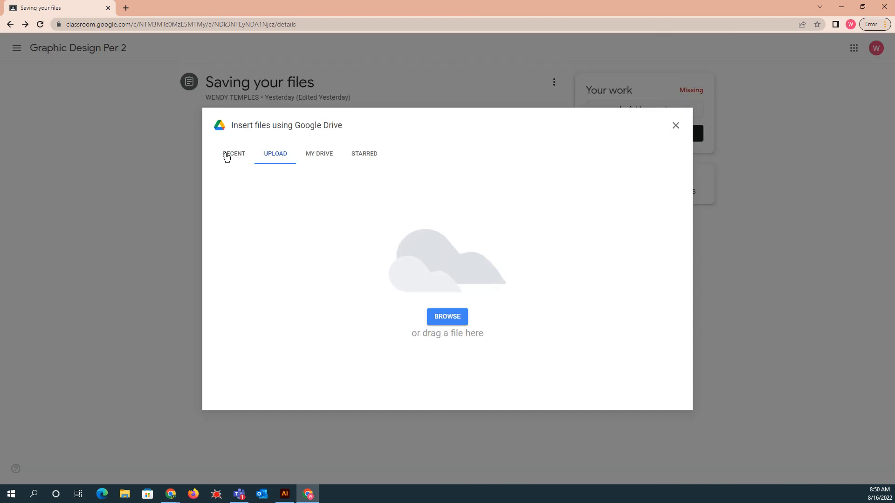
{"action": "left_click", "coordinate": [445, 321]}
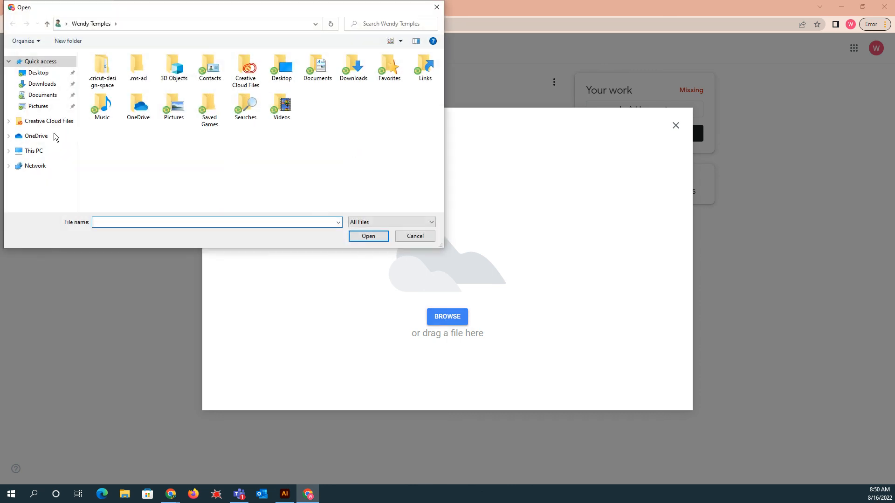
- Navigate through This PC to the U: network drive and open the PRACTICE folder
{"action": "left_click", "coordinate": [34, 152]}
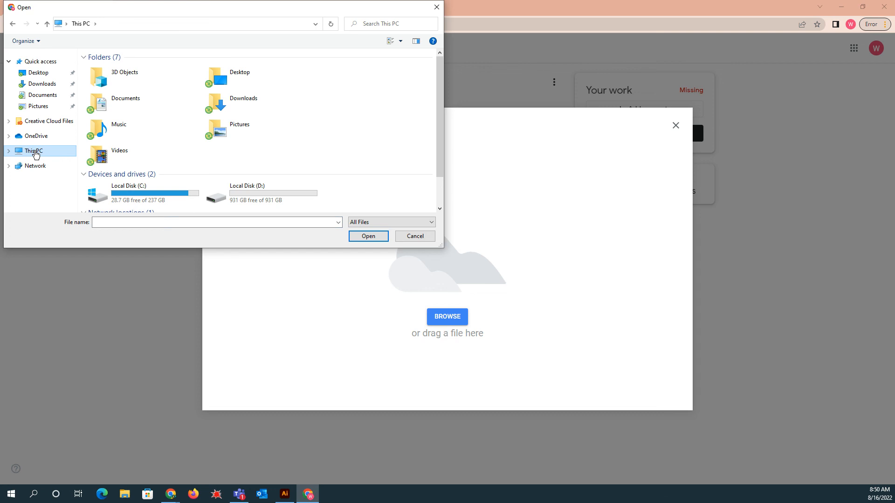
{"action": "scroll", "coordinate": [265, 195], "scroll_direction": "down", "scroll_amount": 1}
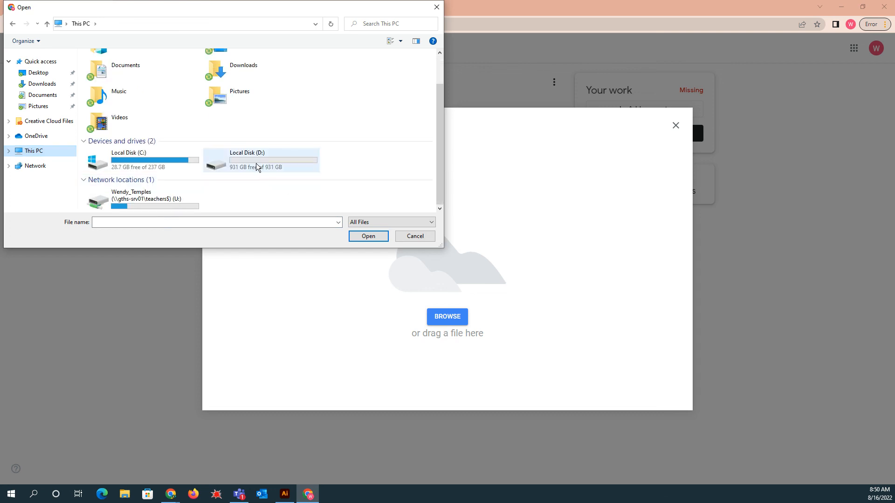
{"action": "left_click", "coordinate": [141, 196]}
{"action": "double_click", "coordinate": [141, 196]}
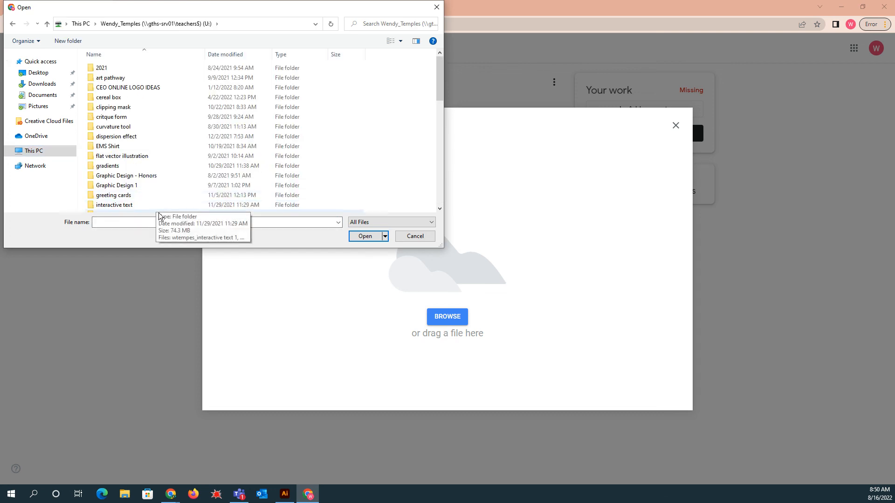
{"action": "scroll", "coordinate": [188, 133], "scroll_direction": "down", "scroll_amount": 6}
{"action": "scroll", "coordinate": [193, 149], "scroll_direction": "down", "scroll_amount": 1}
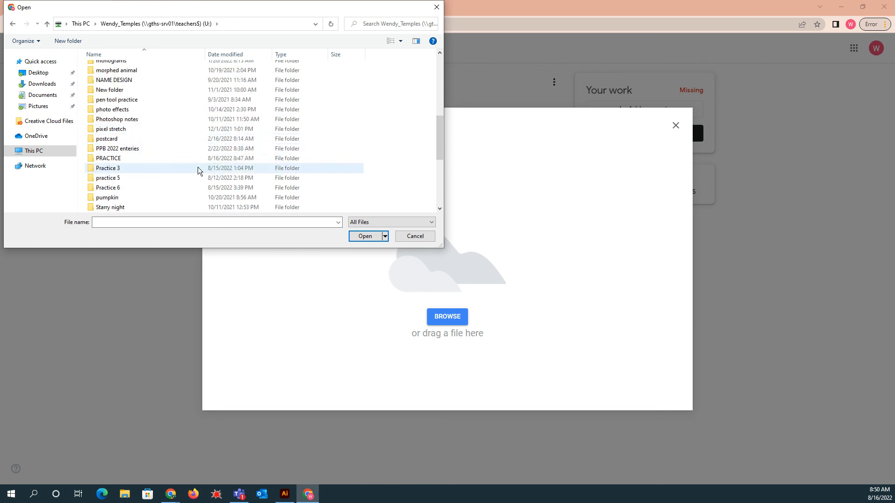
{"action": "double_click", "coordinate": [120, 158]}
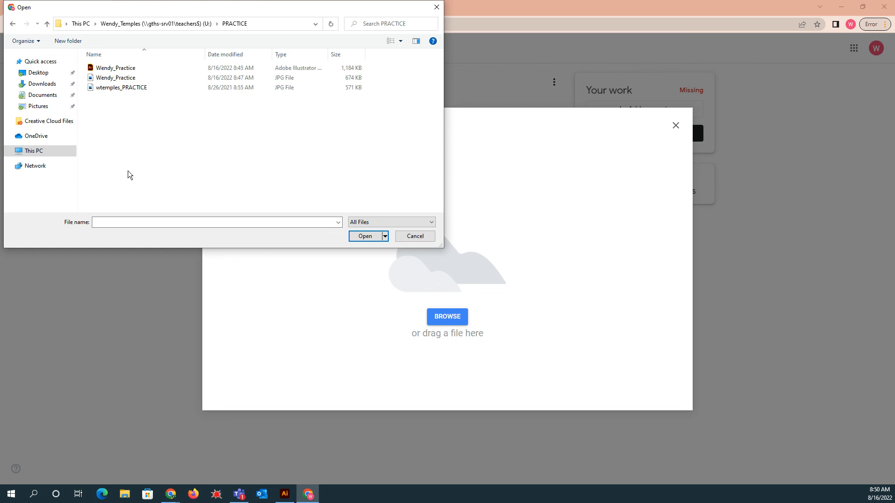
{"action": "left_click", "coordinate": [125, 90]}
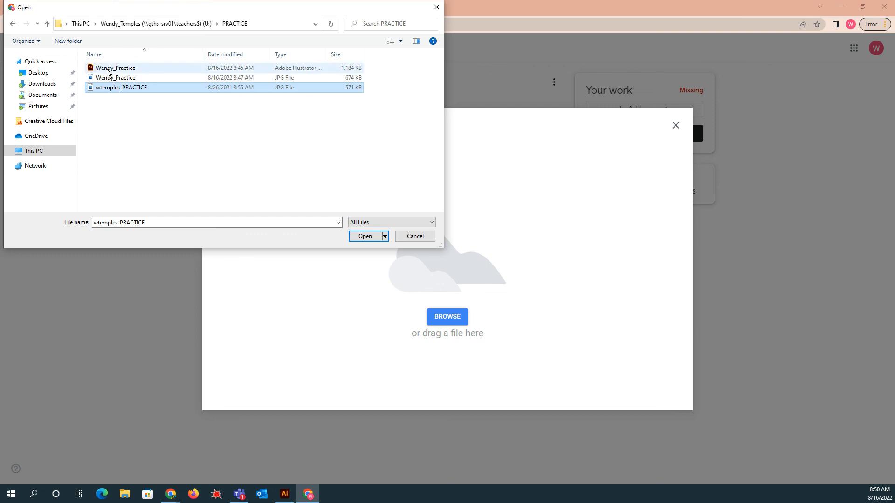
{"action": "left_click", "coordinate": [135, 69], "text": "ctrl"}
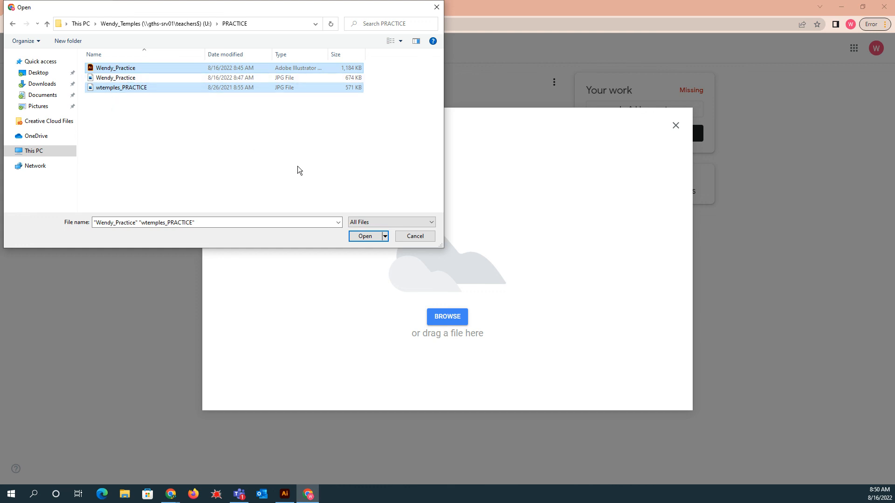
{"action": "left_click", "coordinate": [364, 237]}
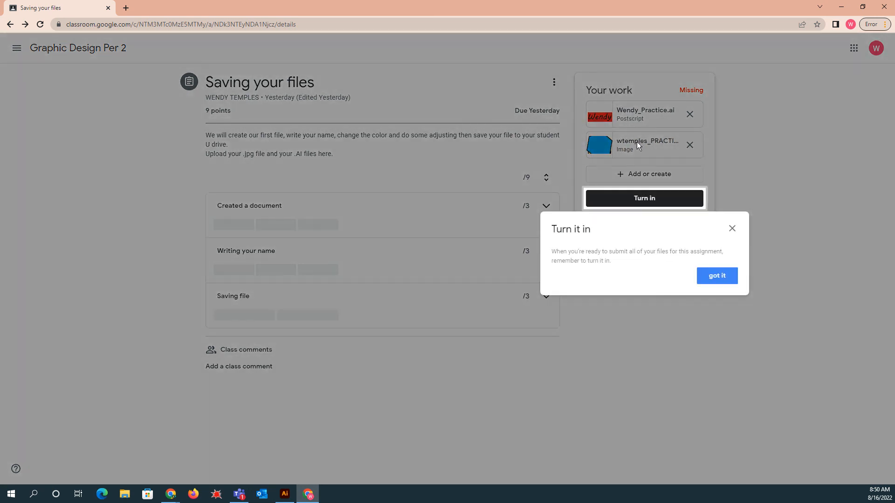
{"action": "left_click", "coordinate": [731, 228]}
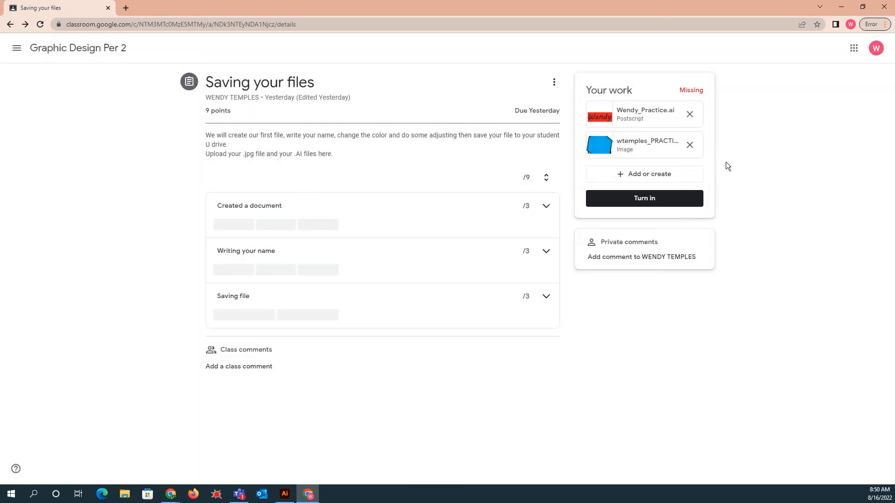
- Open the attached wtemples_PRACTICE image preview and close it
{"action": "left_click", "coordinate": [643, 150]}
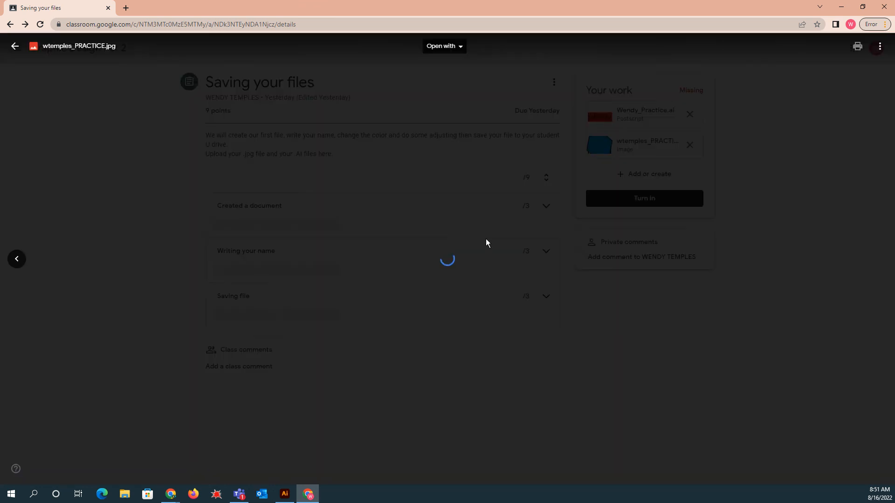
{"action": "left_click", "coordinate": [638, 293]}
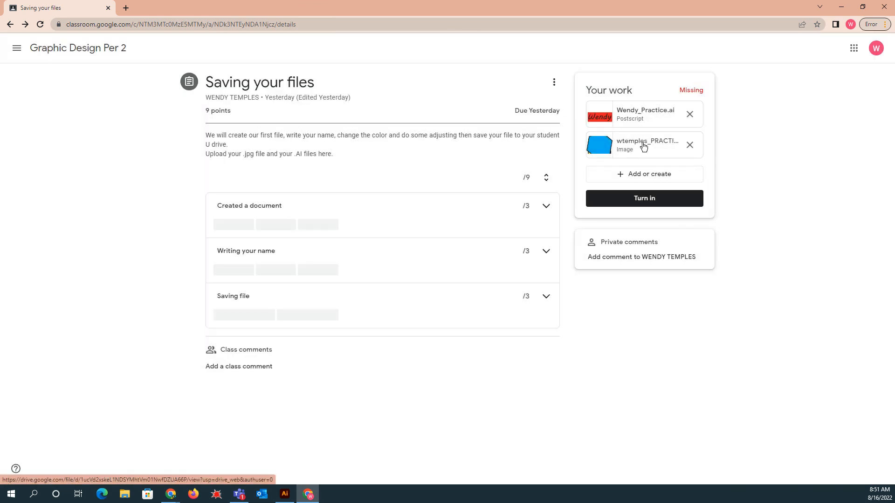